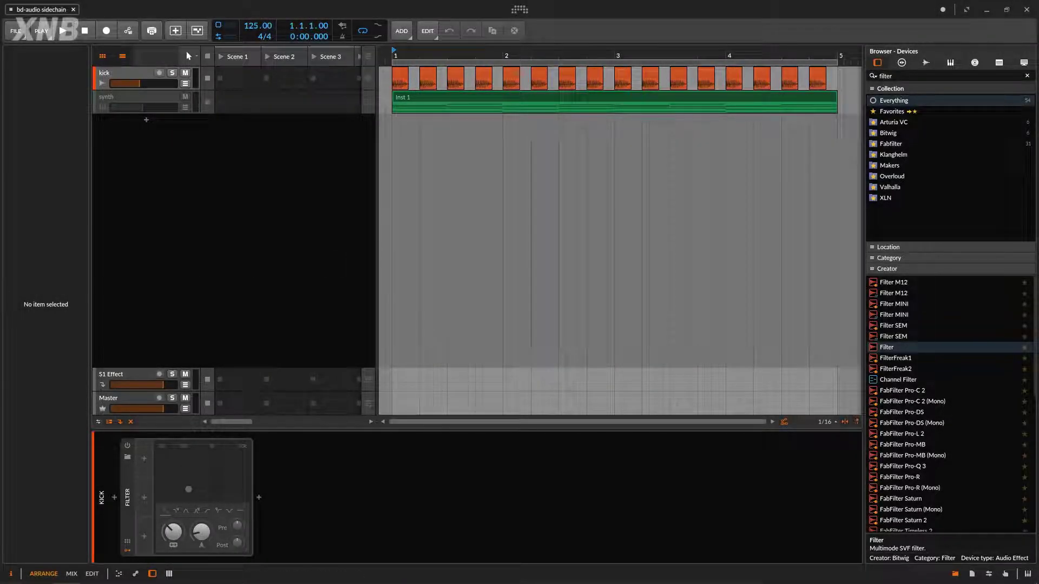
Step: Select the kick track and audition its loop with the Filter device bypassed
left_click(146, 89)
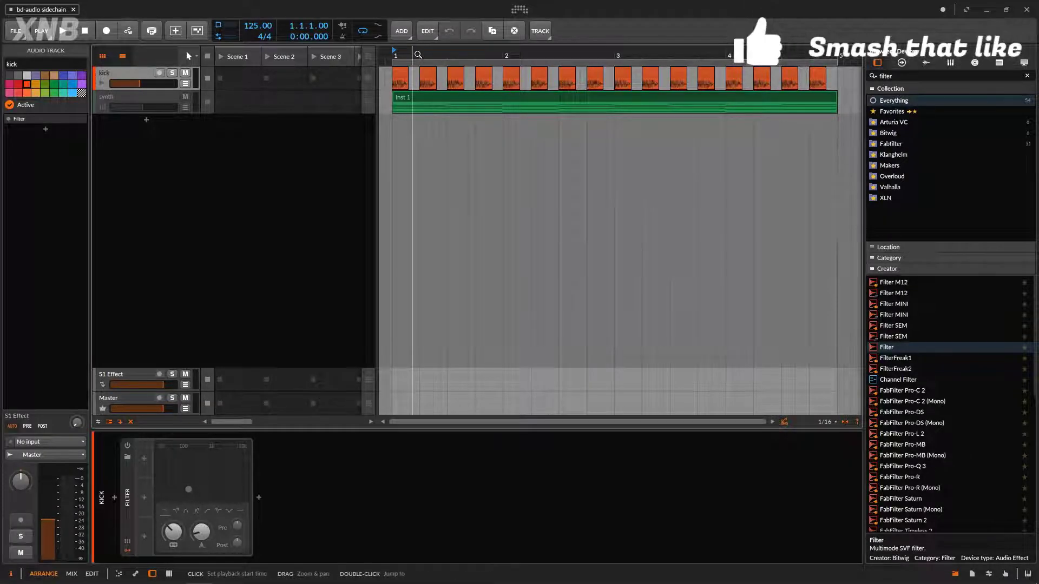
left_click(63, 31)
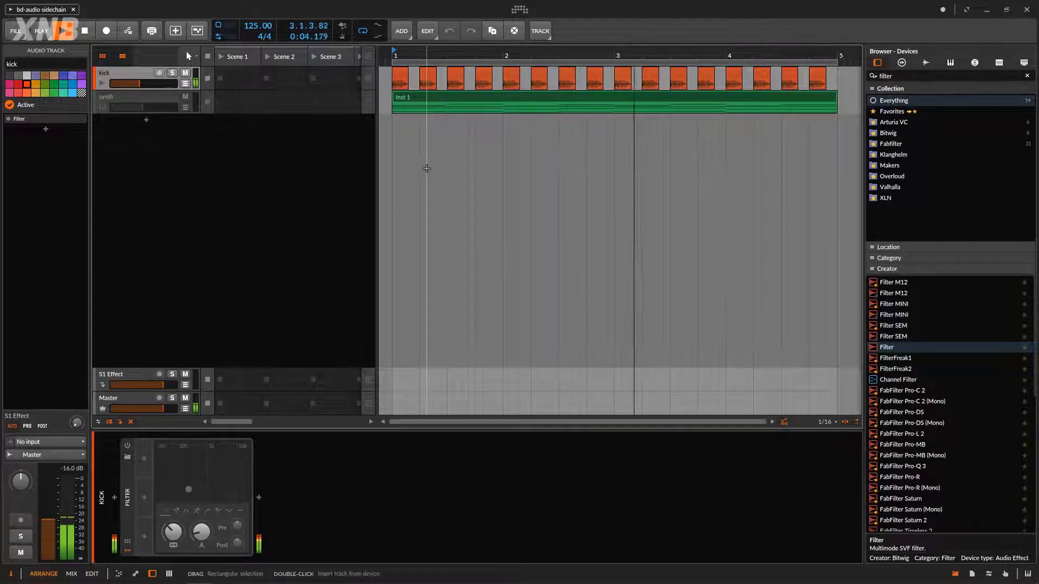
key("space")
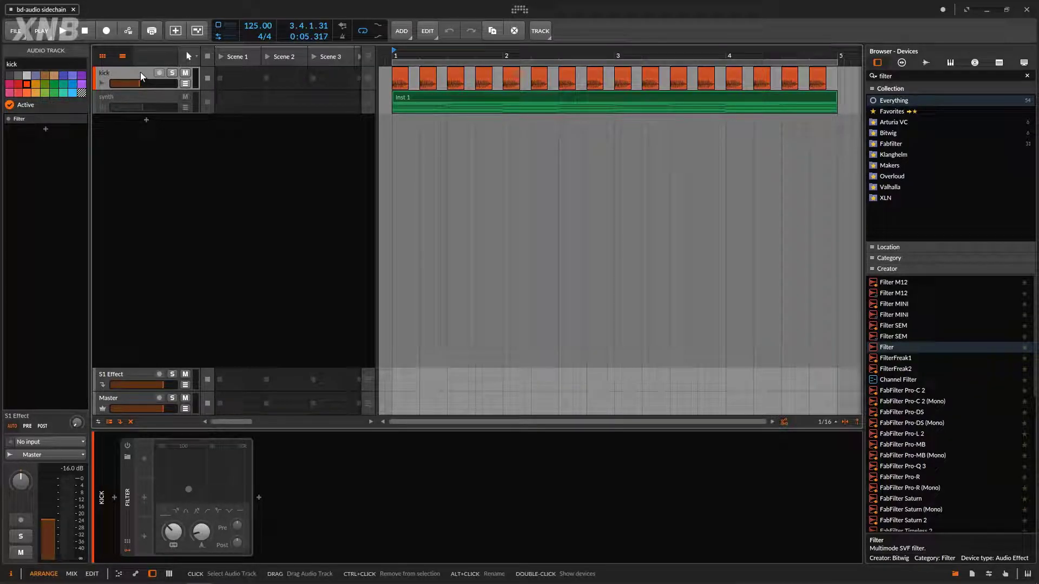
Step: Enable the Filter device on the kick track and audition the filtered loop
left_click(129, 447)
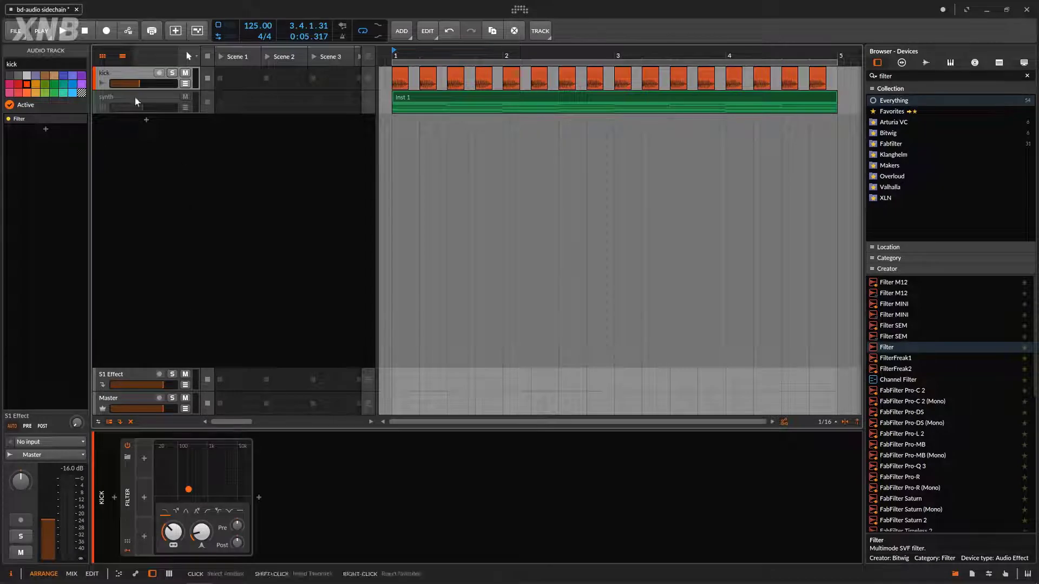
left_click(67, 32)
left_click(67, 33)
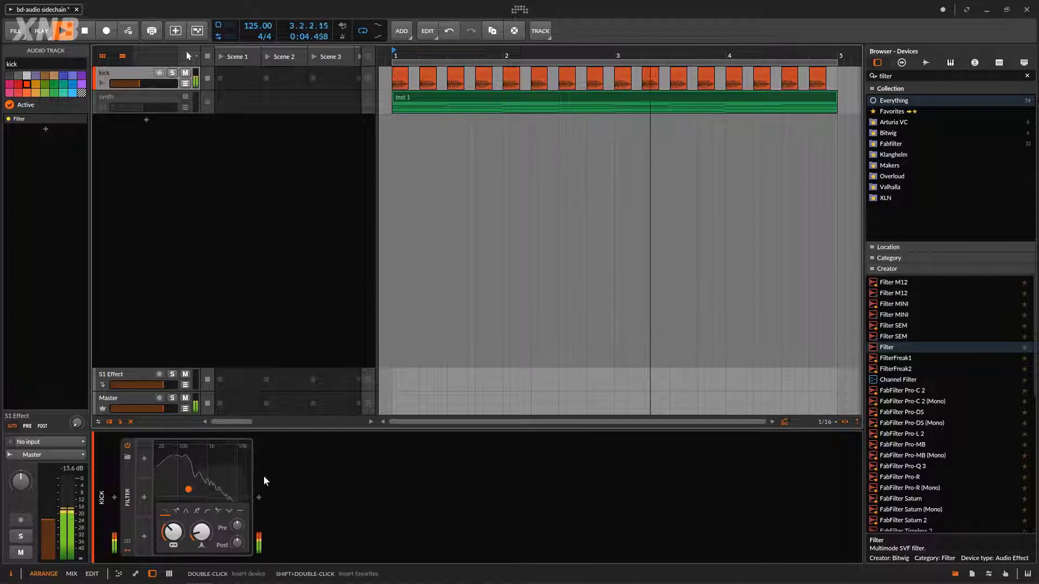
Step: Insert an Audio Sidechain modulator on the Filter device and expand its settings with the loop playing
left_click(144, 459)
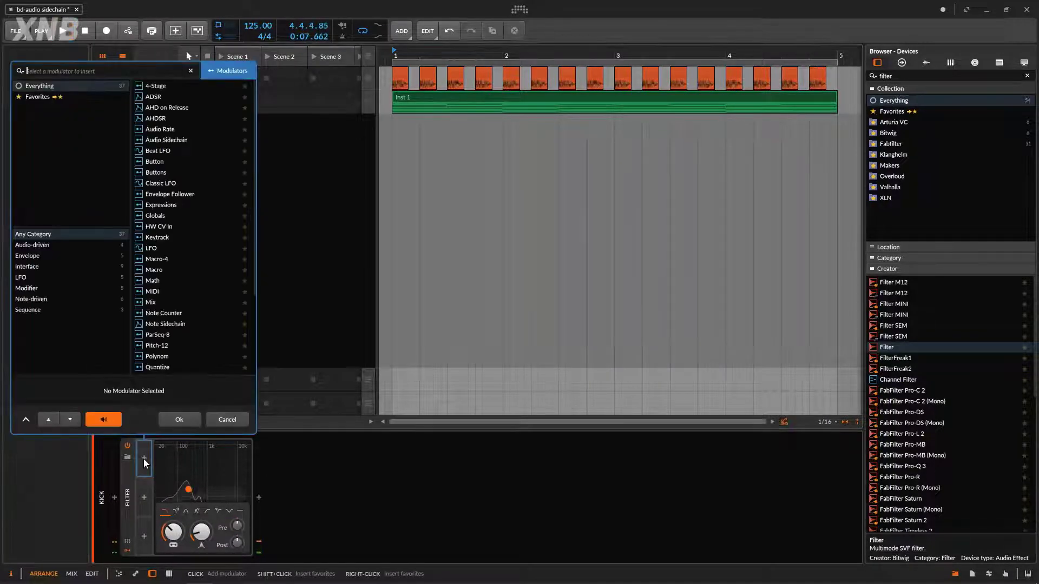
left_click(177, 141)
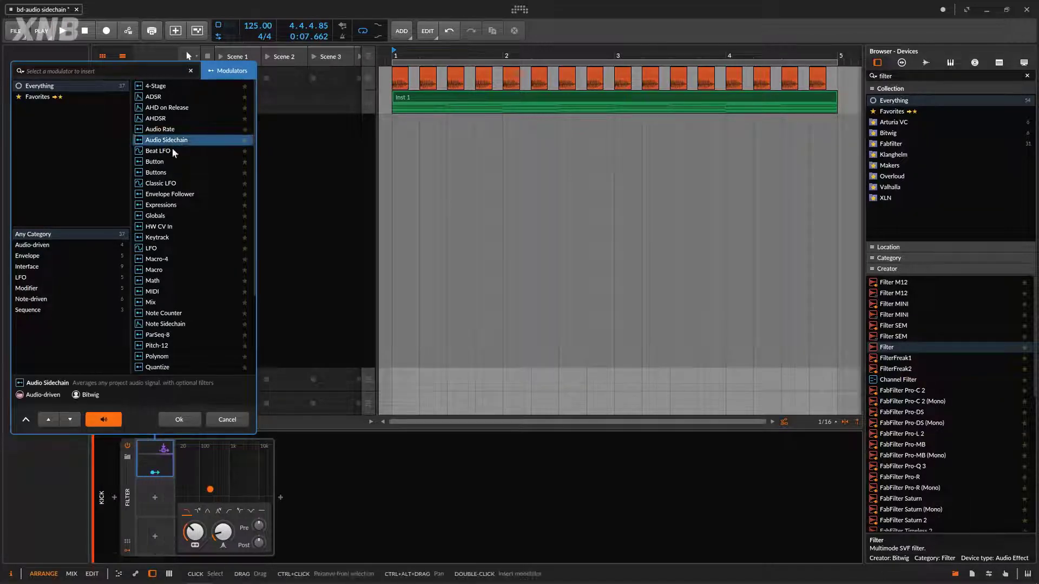
left_click(183, 419)
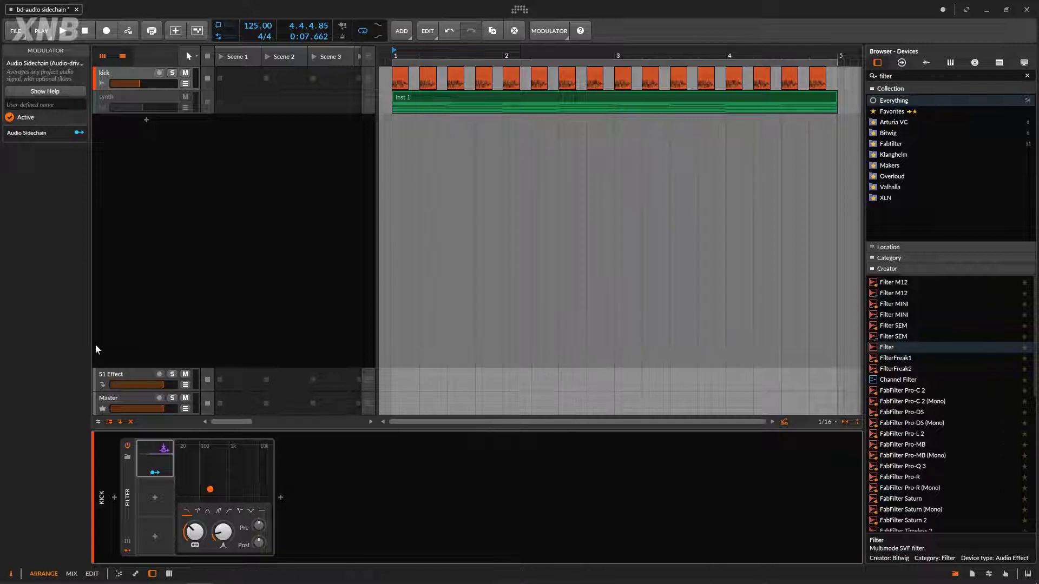
left_click(152, 464)
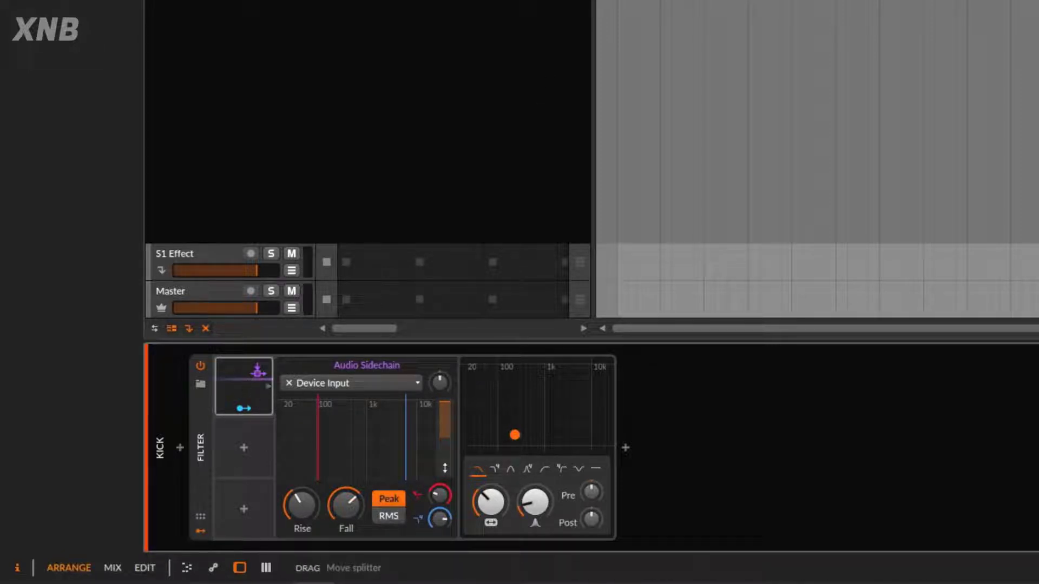
key("space")
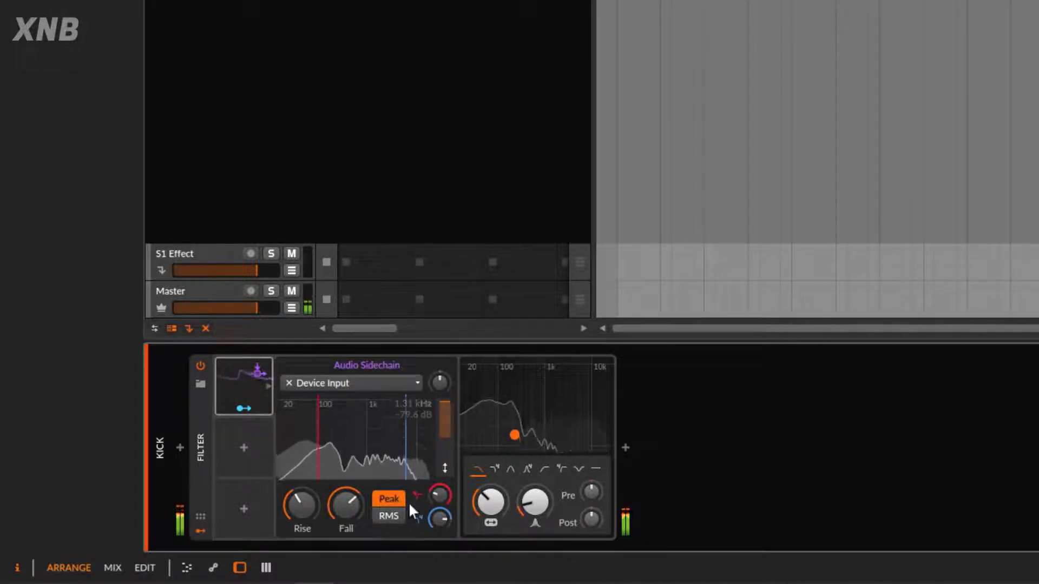
Step: Try out different low-cut and high-cut frequencies in the Audio Sidechain modulator, toggling the Filter device off and on to compare
mouse_move(434, 500)
left_mouse_down()
mouse_move(434, 534)
mouse_move(444, 502)
left_mouse_up()
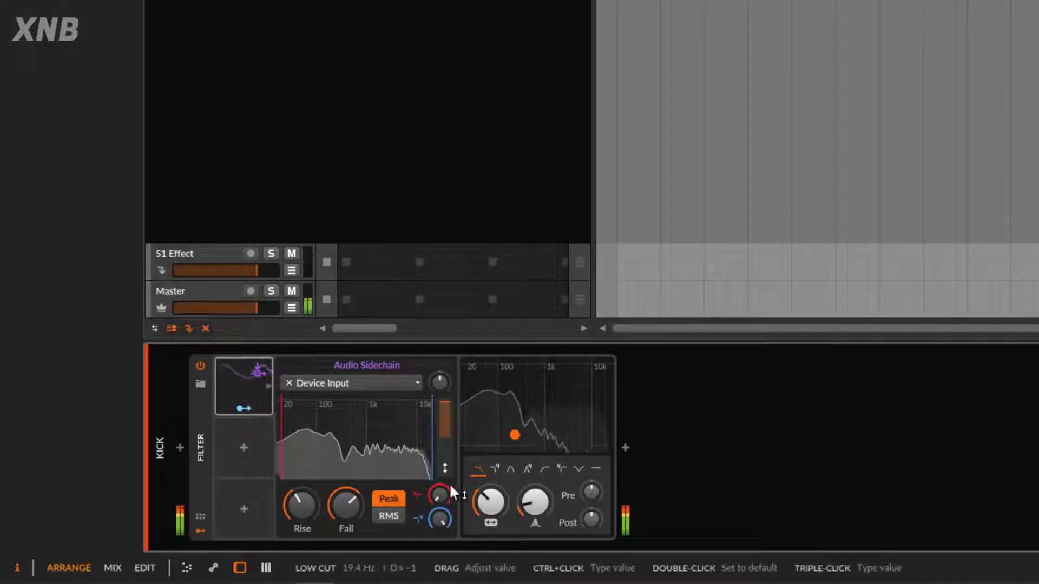
left_click_drag(444, 468, 445, 405)
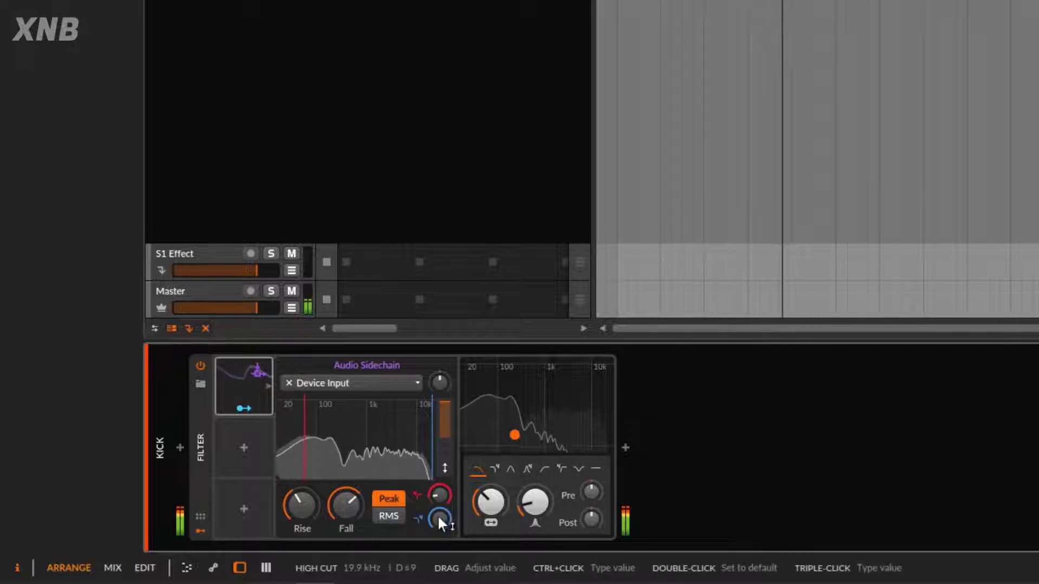
left_click_drag(437, 514, 445, 451)
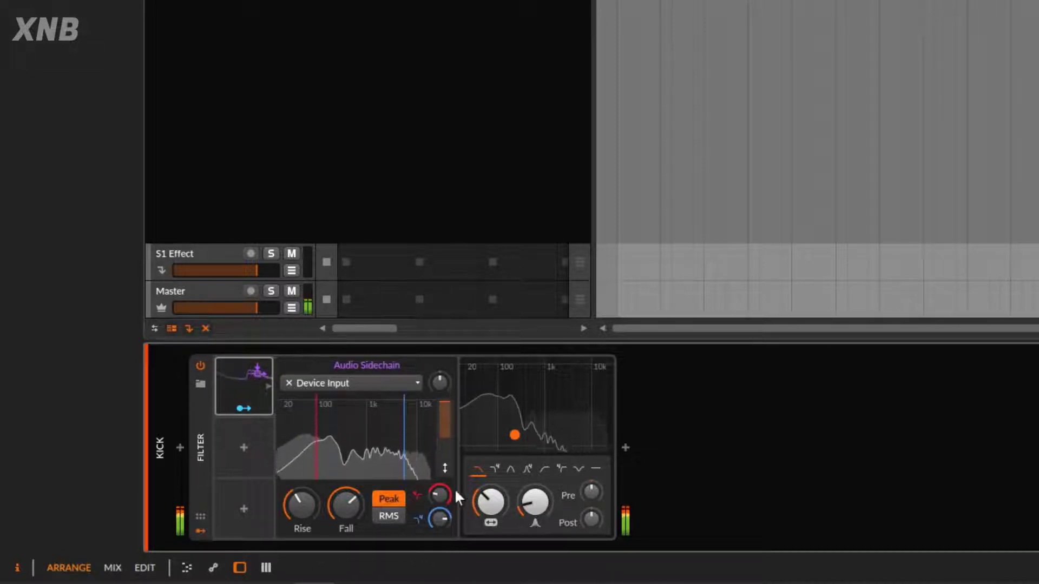
left_click_drag(440, 494, 441, 531)
left_click(200, 366)
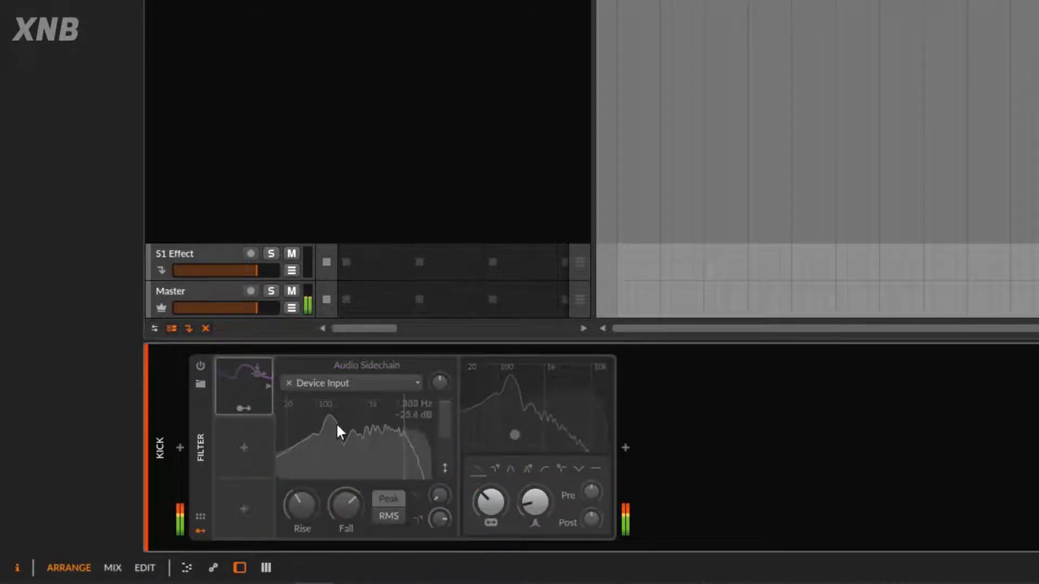
left_click(201, 365)
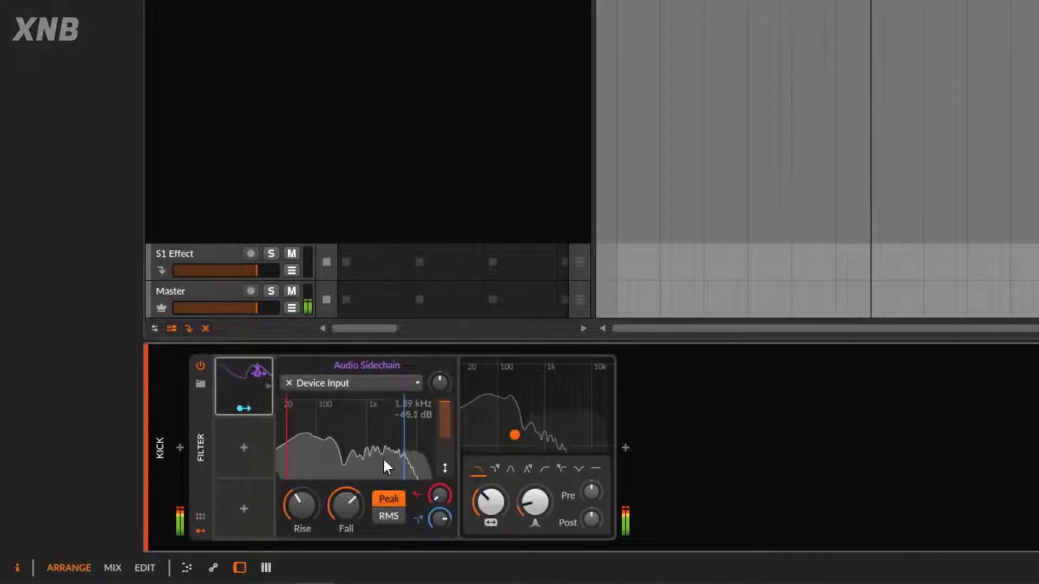
Step: Narrow the Audio Sidechain's detection band, with the low cut just below 100 Hz and the high cut between 100 Hz and 1 kHz
left_click_drag(436, 492, 436, 474)
left_click_drag(439, 520, 440, 552)
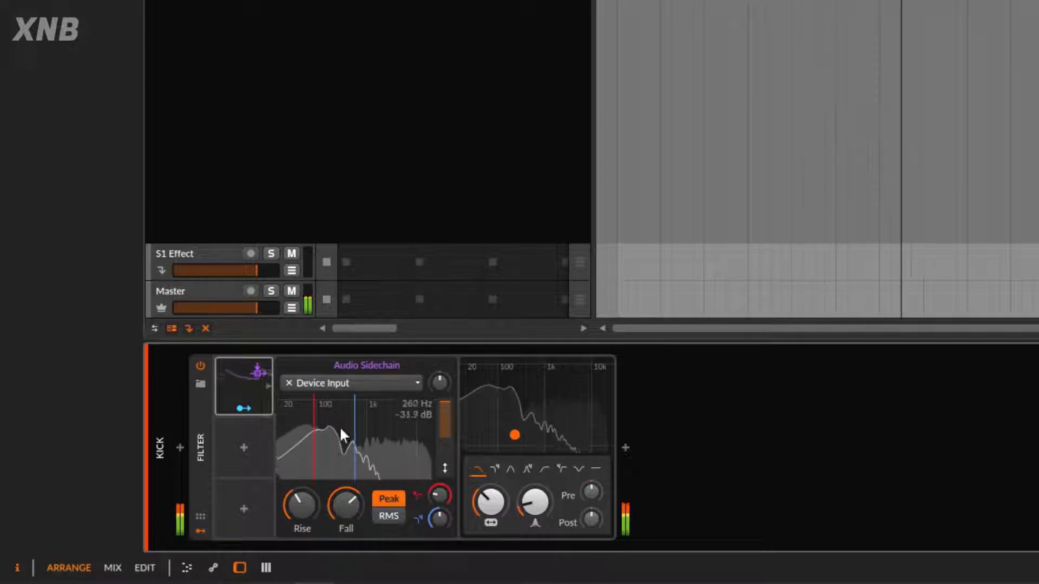
left_click_drag(436, 521, 439, 522)
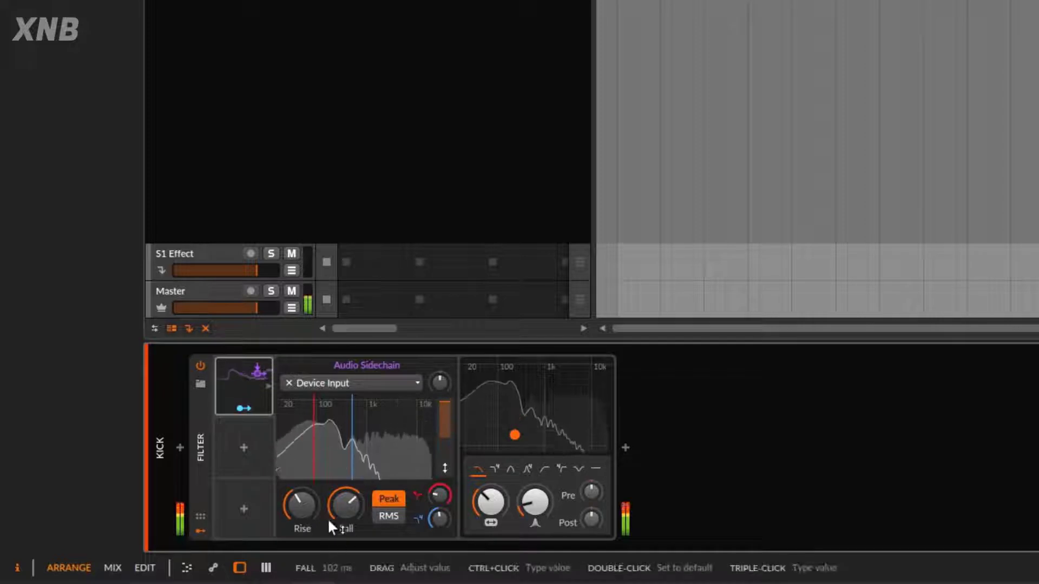
Step: Reduce the Audio Sidechain's Rise and Fall times to 1.00 ms
left_click_drag(318, 502, 339, 528)
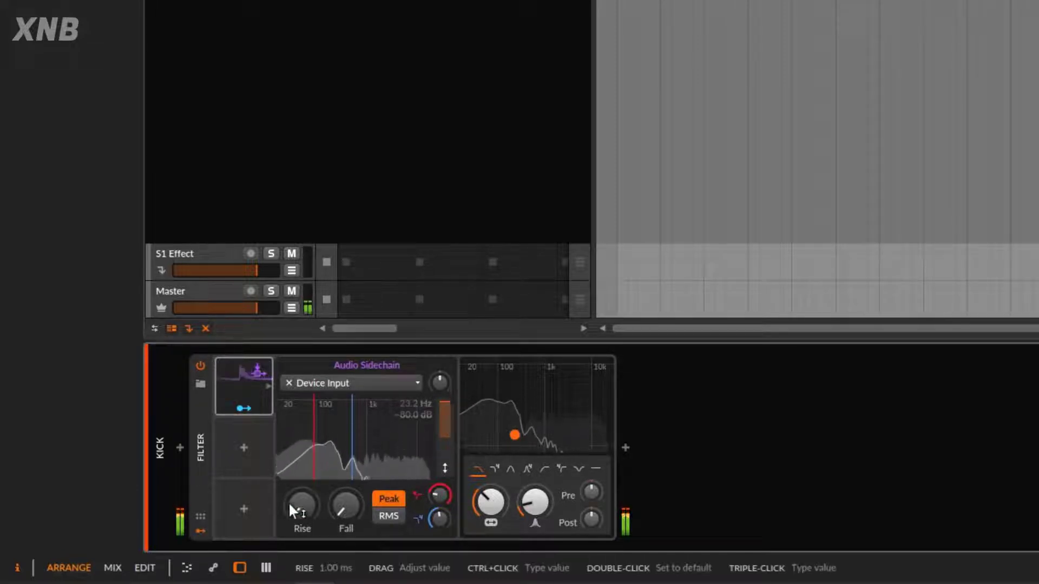
left_click_drag(321, 525, 360, 506)
left_click(346, 505)
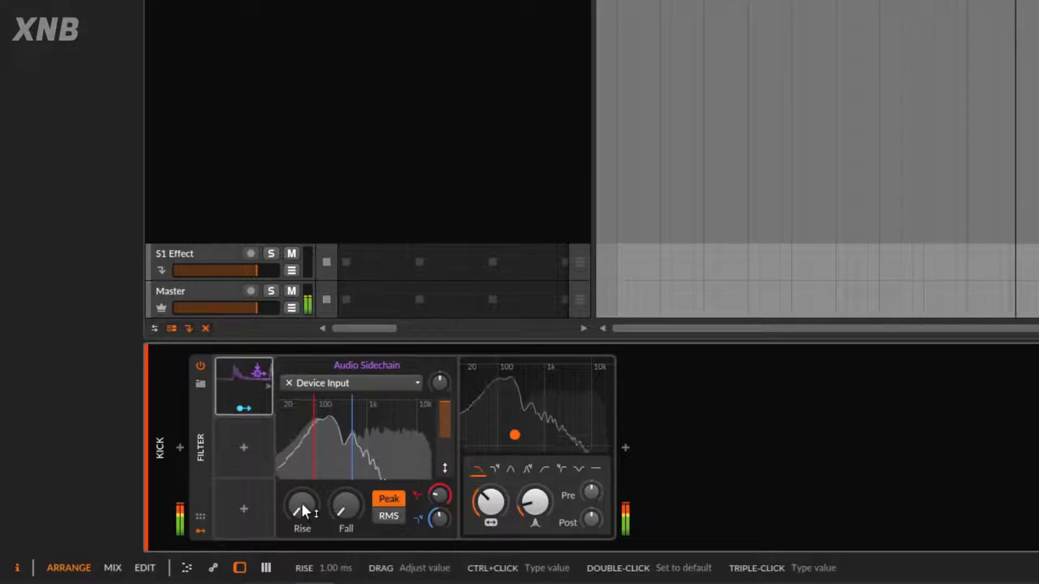
left_click_drag(301, 502, 301, 502)
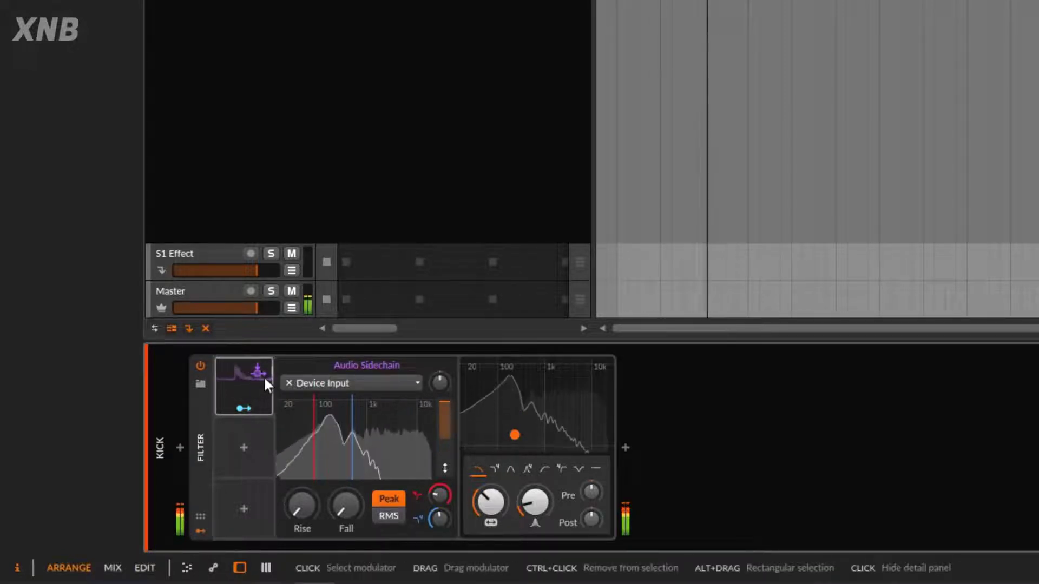
Step: Try progressively slower Rise times on the Audio Sidechain, starting at about 5.25 ms, and return Rise to its minimum
left_click_drag(313, 511, 313, 494)
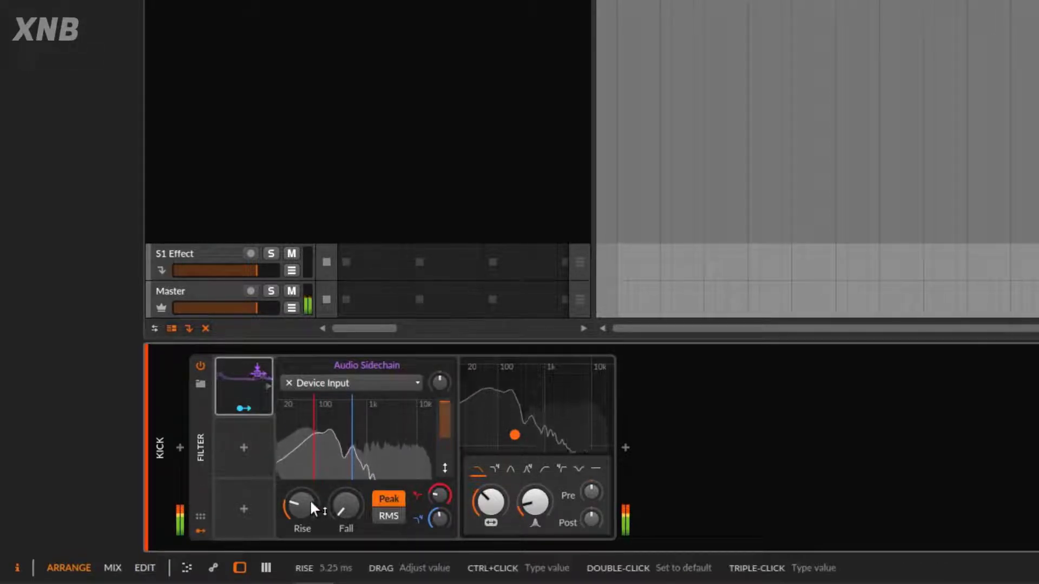
left_click_drag(310, 499, 310, 484)
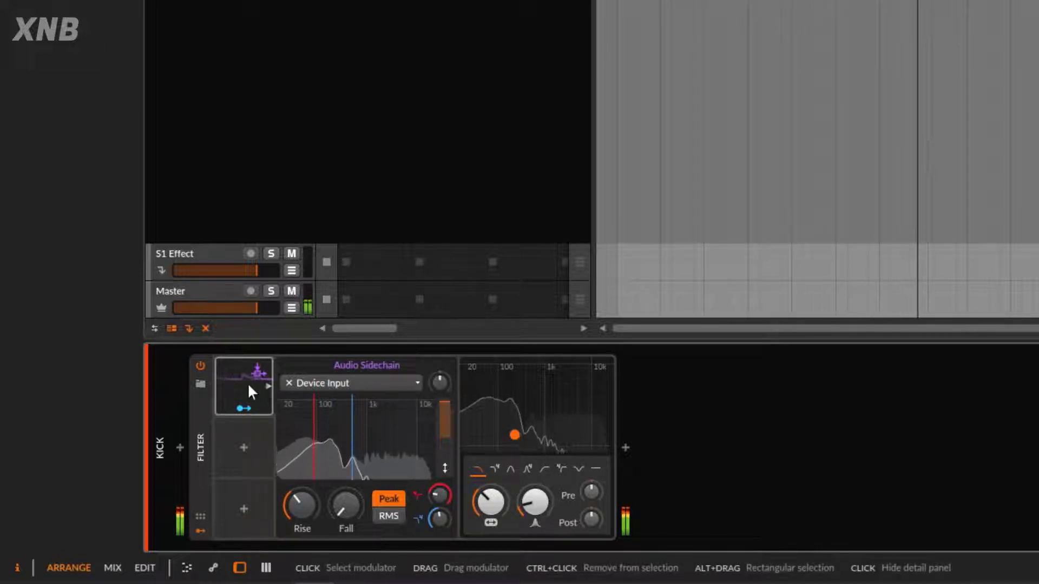
left_click_drag(307, 529, 288, 495)
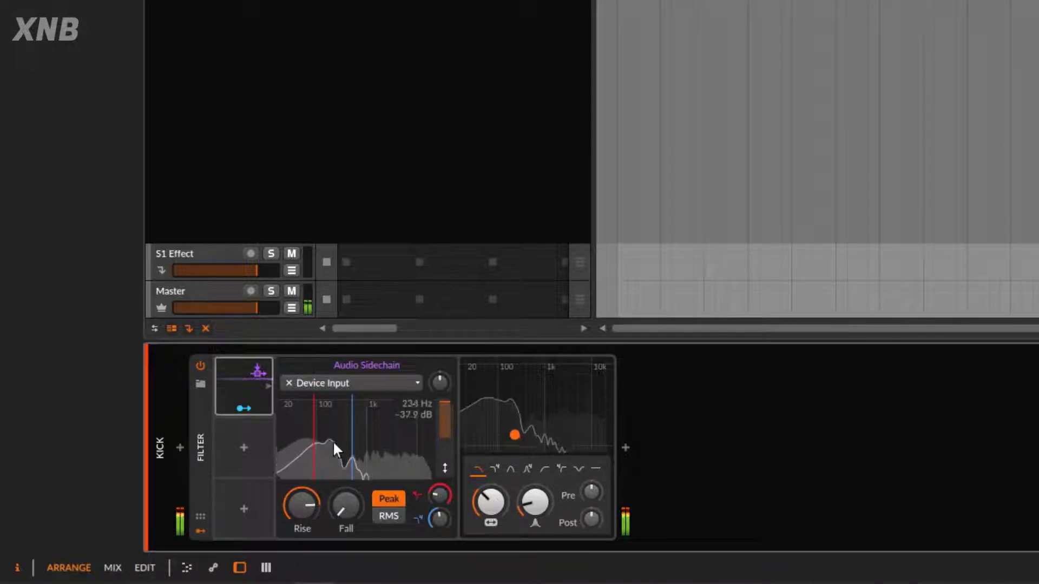
left_click_drag(304, 503, 350, 518)
double_click(302, 505)
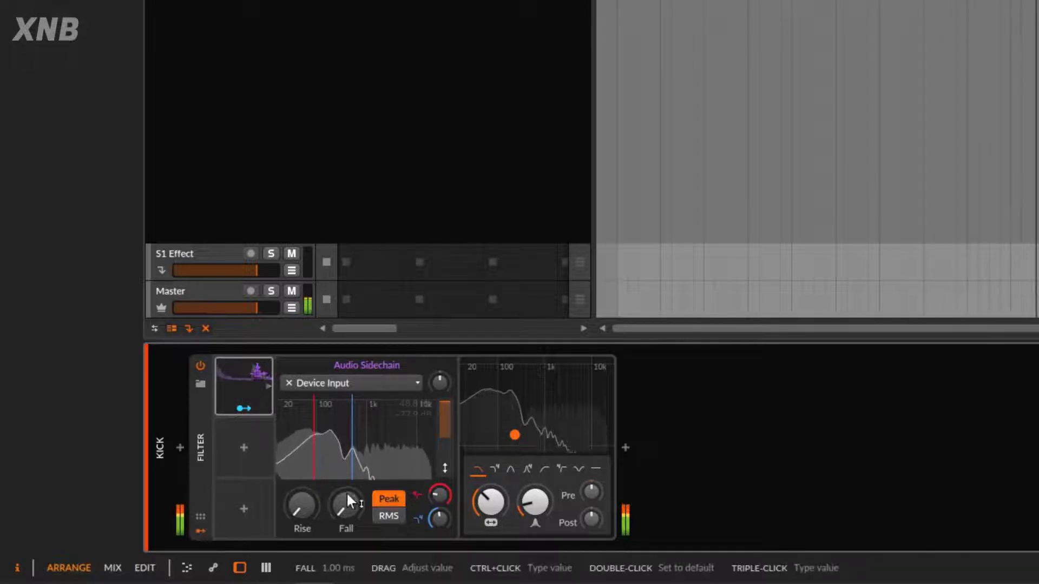
Step: Lengthen the Audio Sidechain's Fall time in stages to about 83.2 ms
left_click_drag(350, 492, 350, 446)
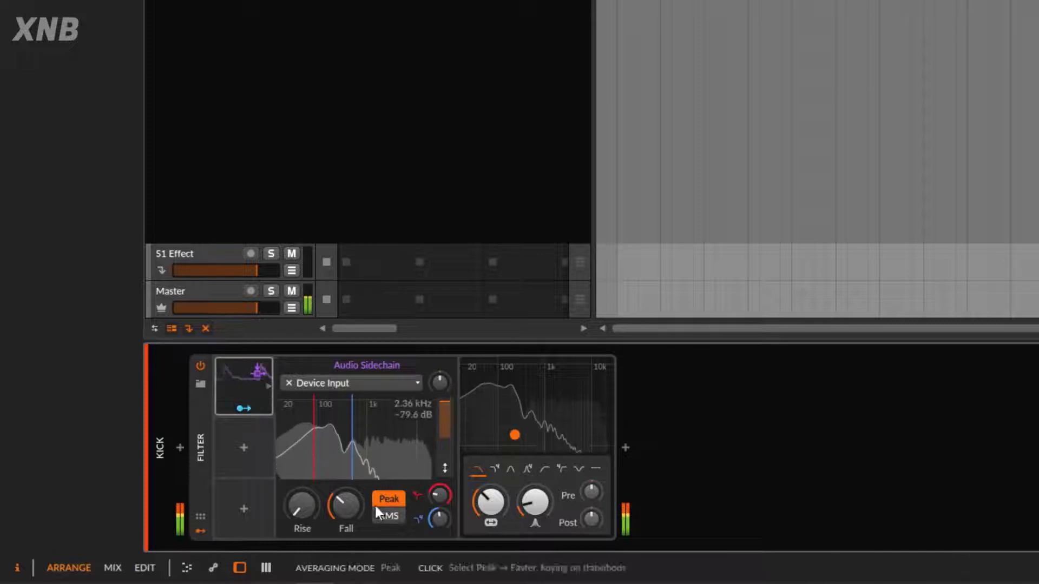
left_click_drag(345, 501, 345, 439)
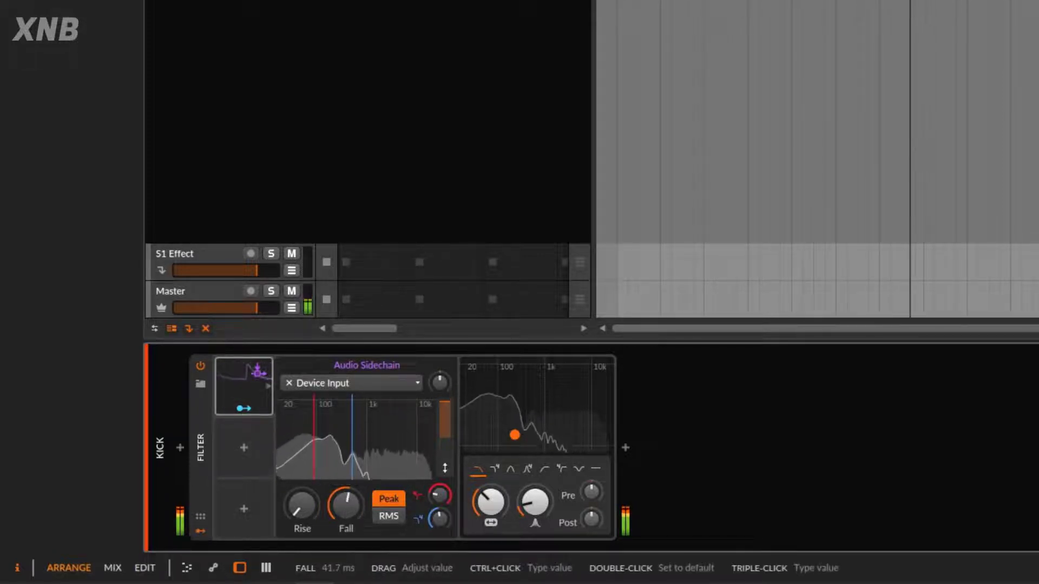
mouse_move(342, 499)
left_mouse_down()
mouse_move(342, 466)
mouse_move(354, 519)
mouse_move(354, 472)
mouse_move(360, 495)
left_mouse_up()
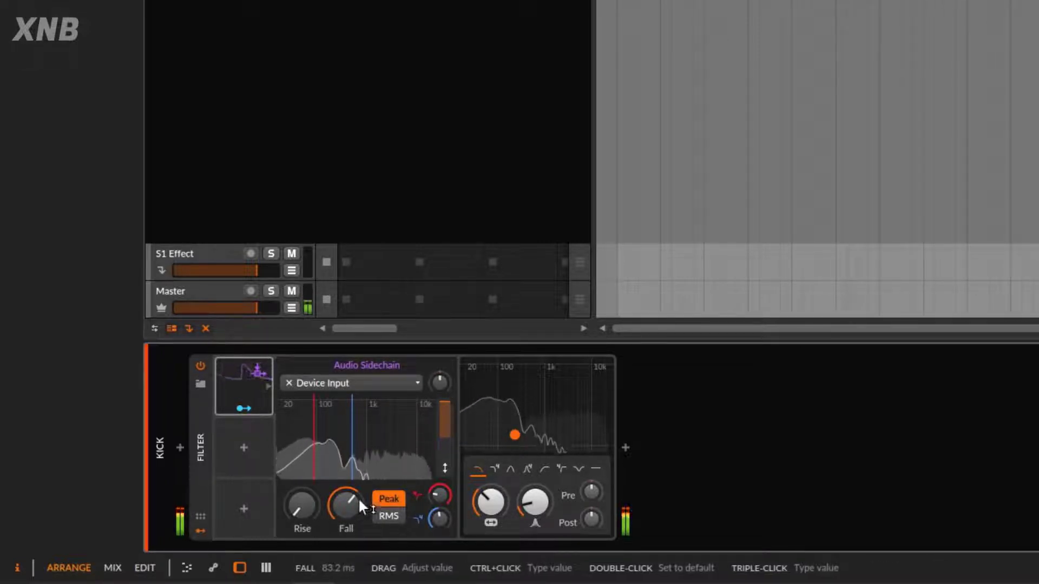
mouse_move(301, 506)
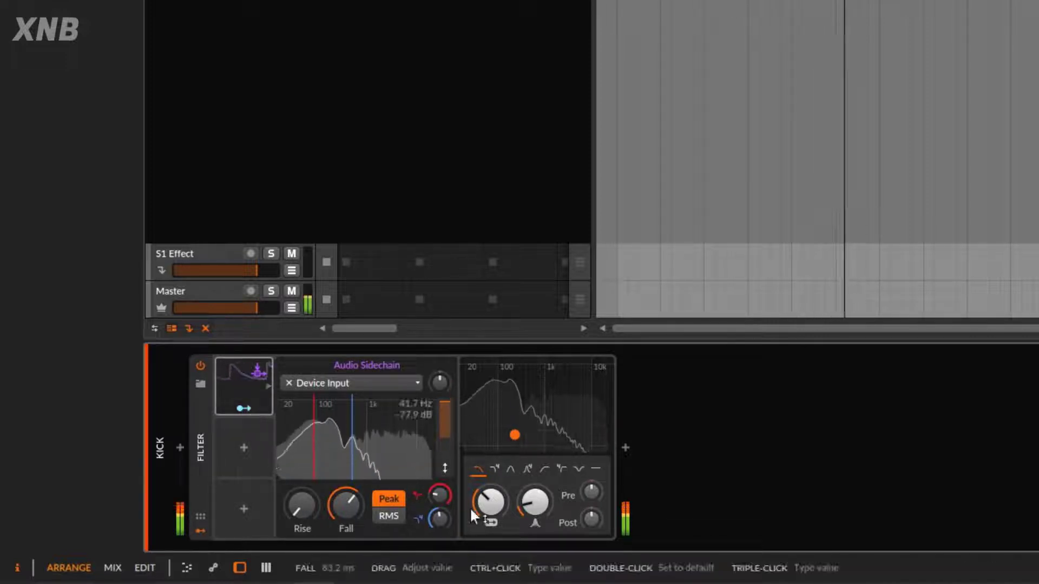
Step: Map the Audio Sidechain modulator to the Filter's frequency by about +41.54 and its resonance by about +0.320
mouse_move(490, 502)
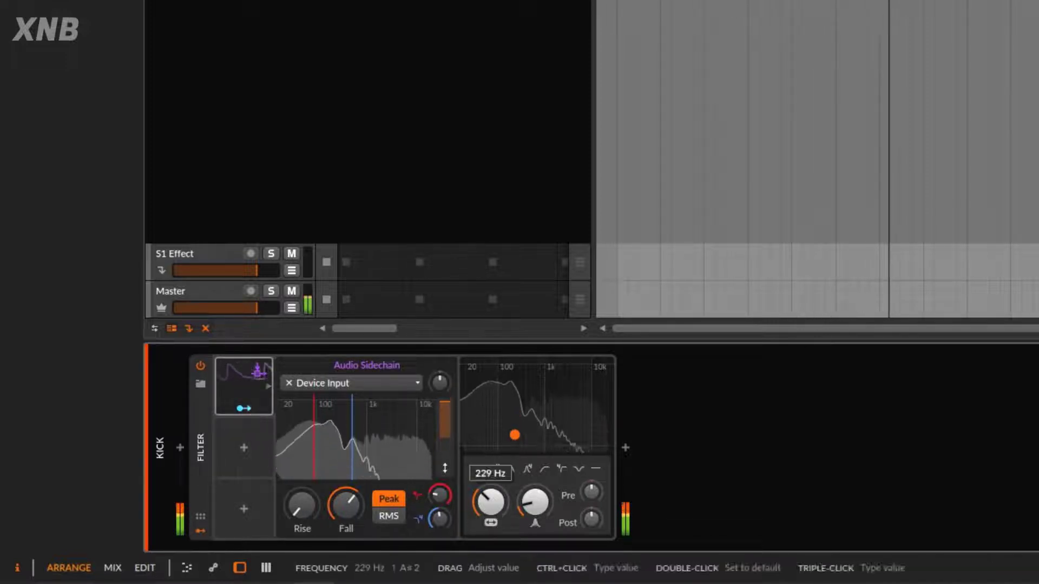
left_click(243, 410)
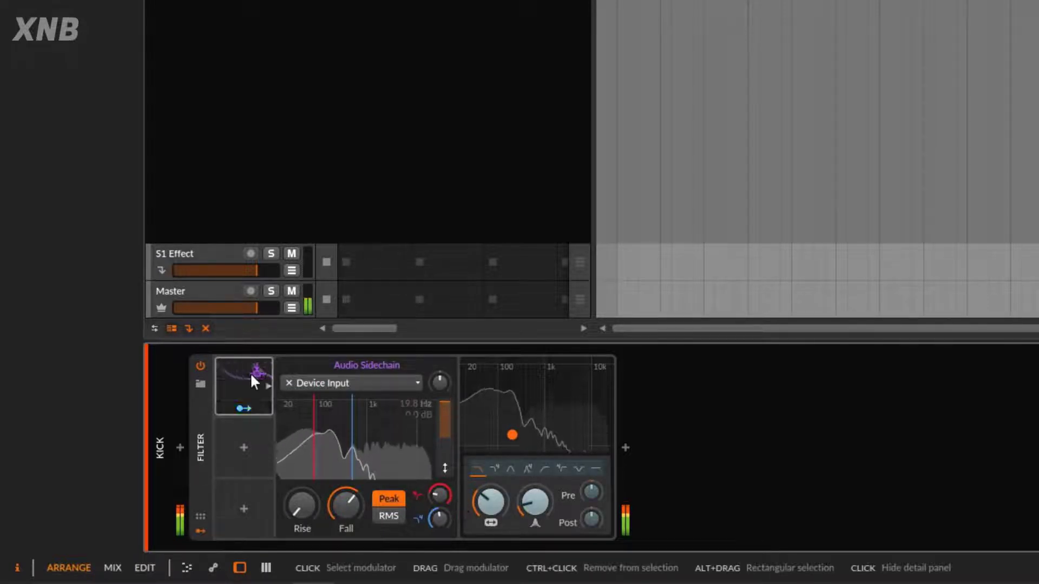
left_click_drag(482, 504, 534, 490)
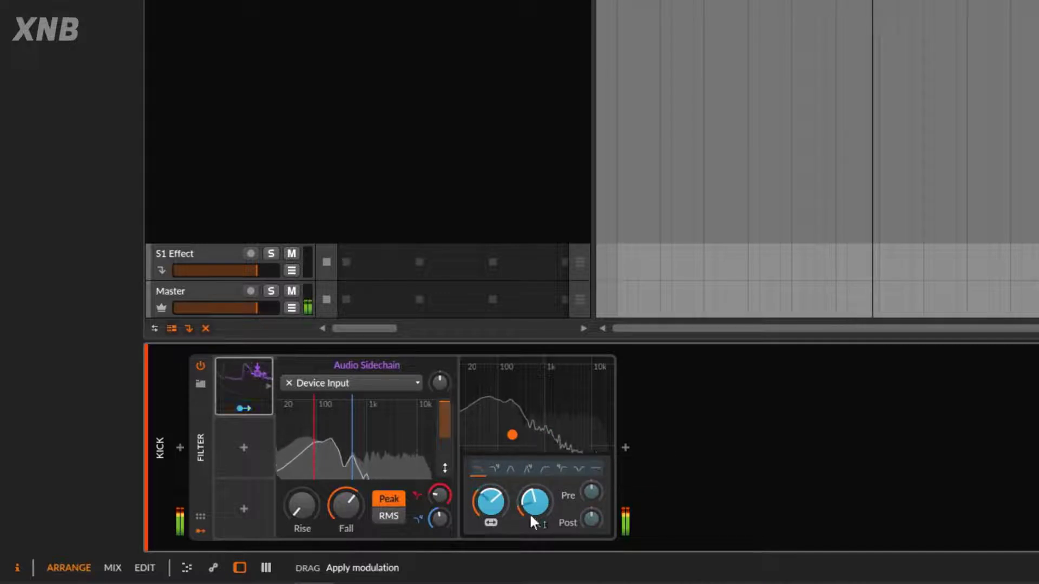
left_click(243, 409)
left_click(244, 409)
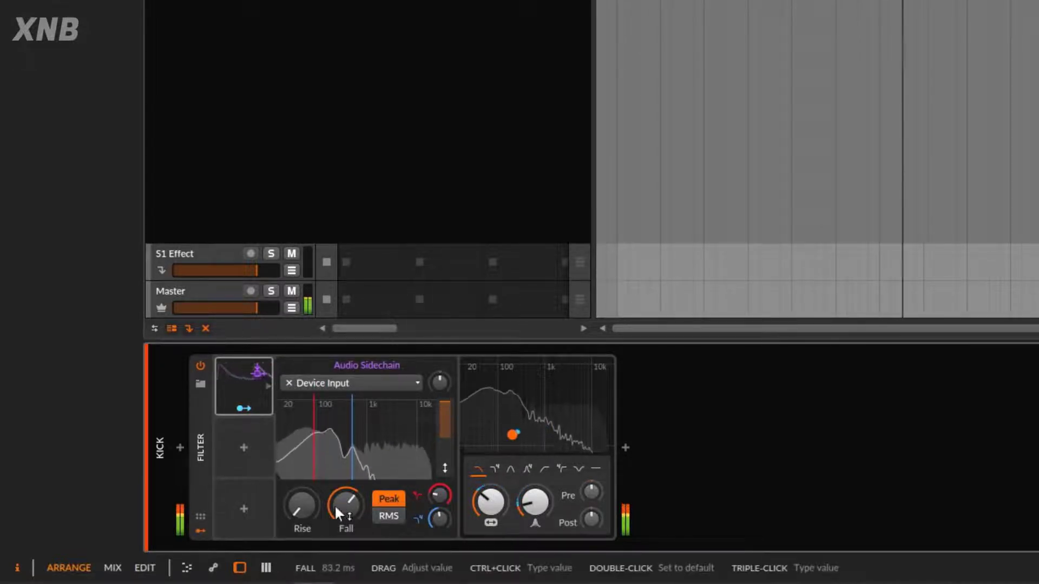
Step: Return Rise to its minimum after auditioning about 40.3 ms, and lengthen the Fall time to about 813 ms
left_click(308, 512)
left_click_drag(307, 512, 307, 461)
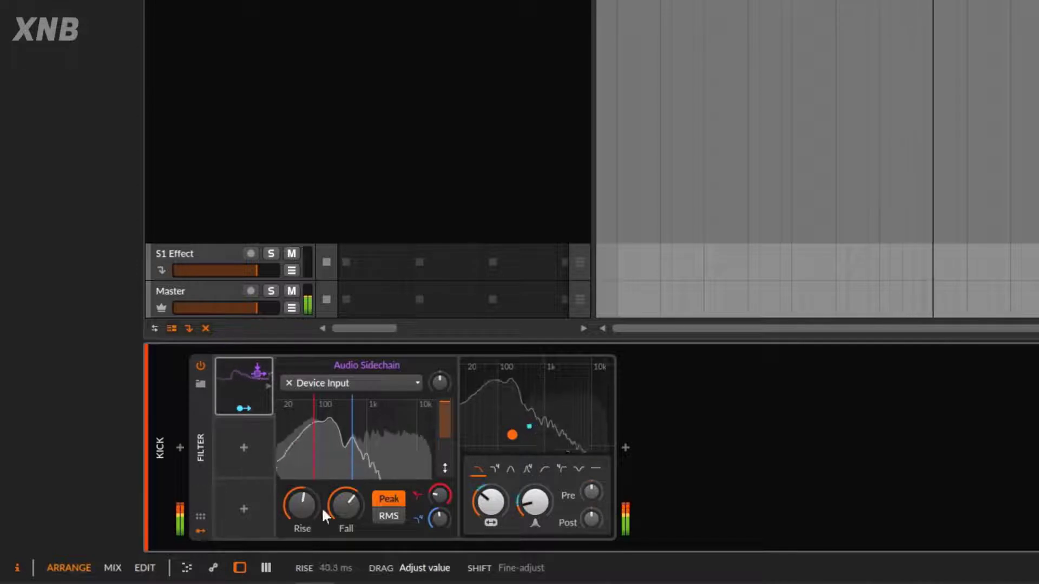
left_click_drag(312, 502, 347, 536)
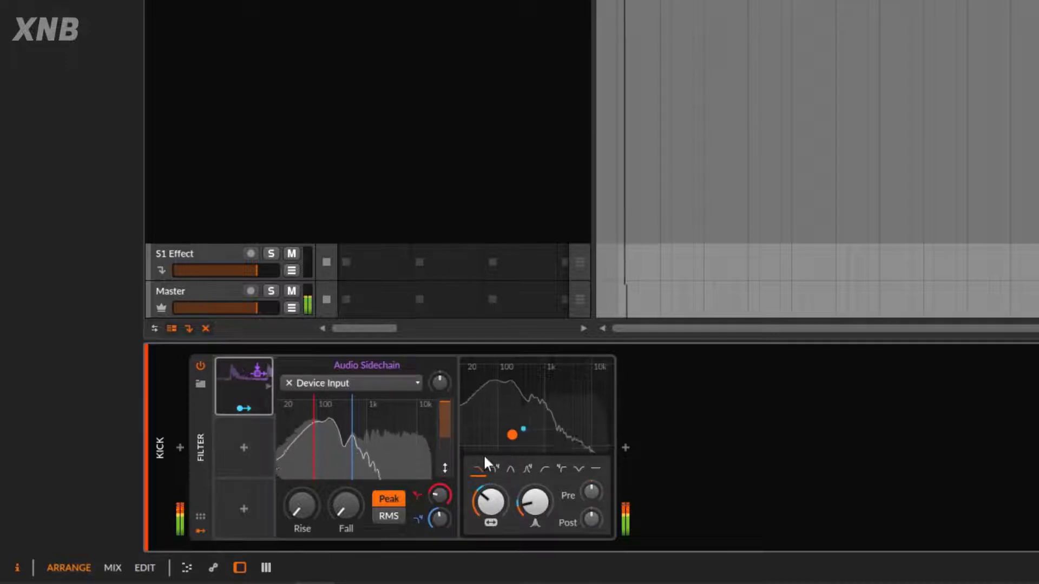
left_click_drag(343, 510, 343, 406)
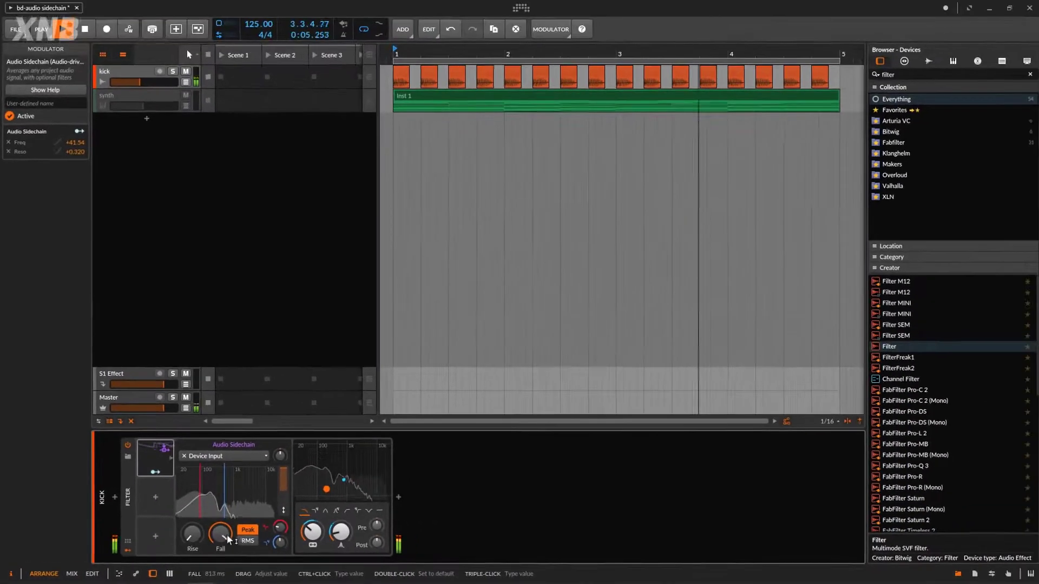
Step: Shorten the Audio Sidechain's Fall time to about 3.24 ms and fine-tune it slightly after restarting the kick playback
left_click_drag(228, 539, 228, 562)
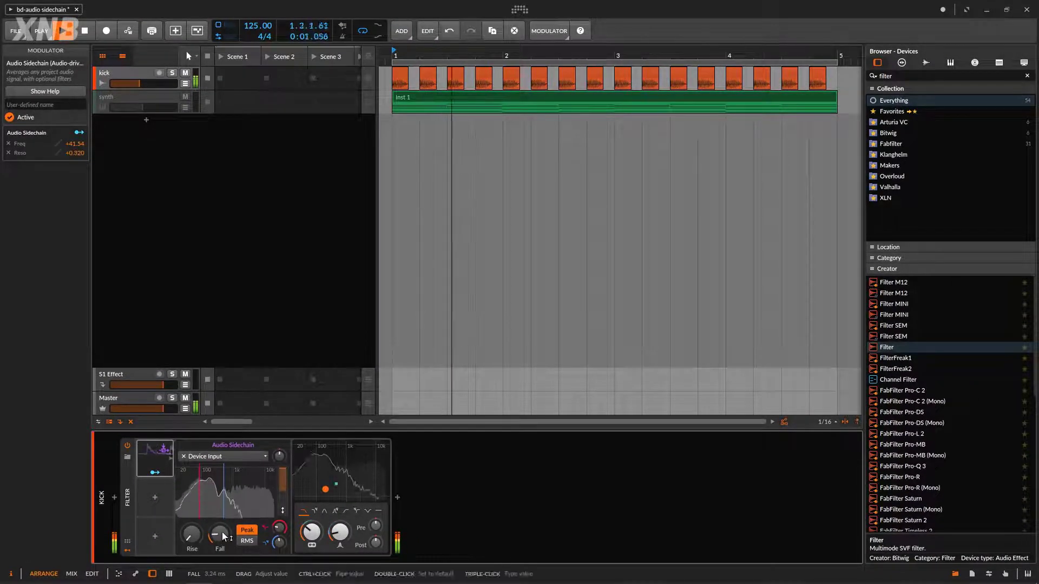
key("space")
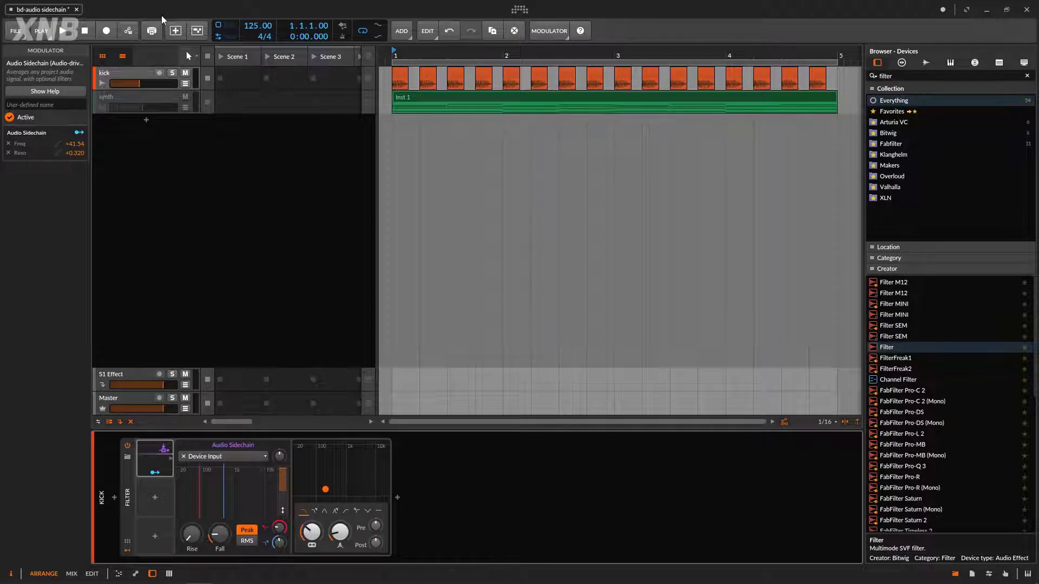
key("space")
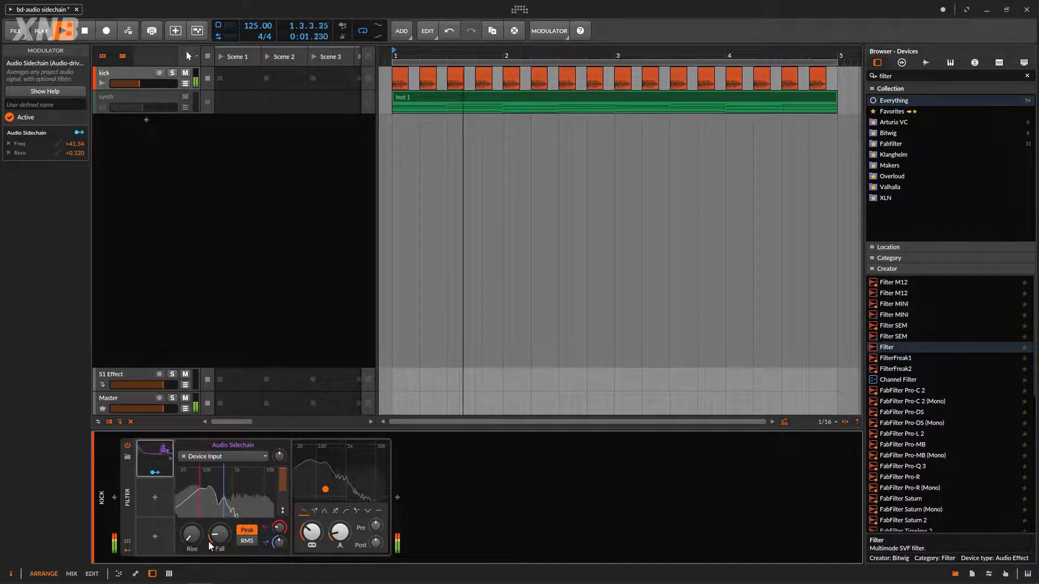
left_click_drag(219, 534, 219, 530)
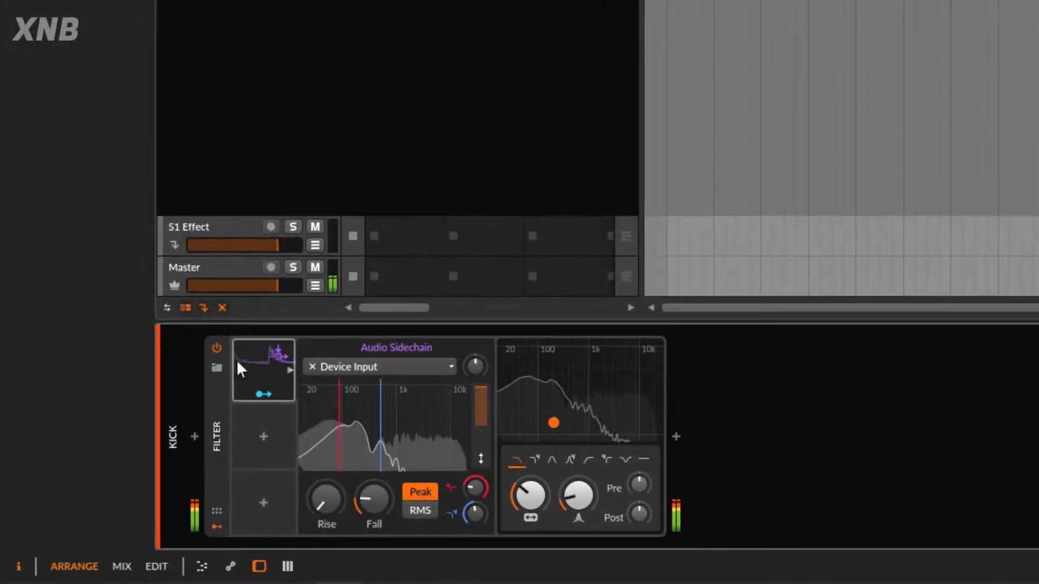
Step: Try Audio Sidechain amounts of about 61.9 % and -100 % with a higher Filter frequency
left_click_drag(482, 393, 482, 420)
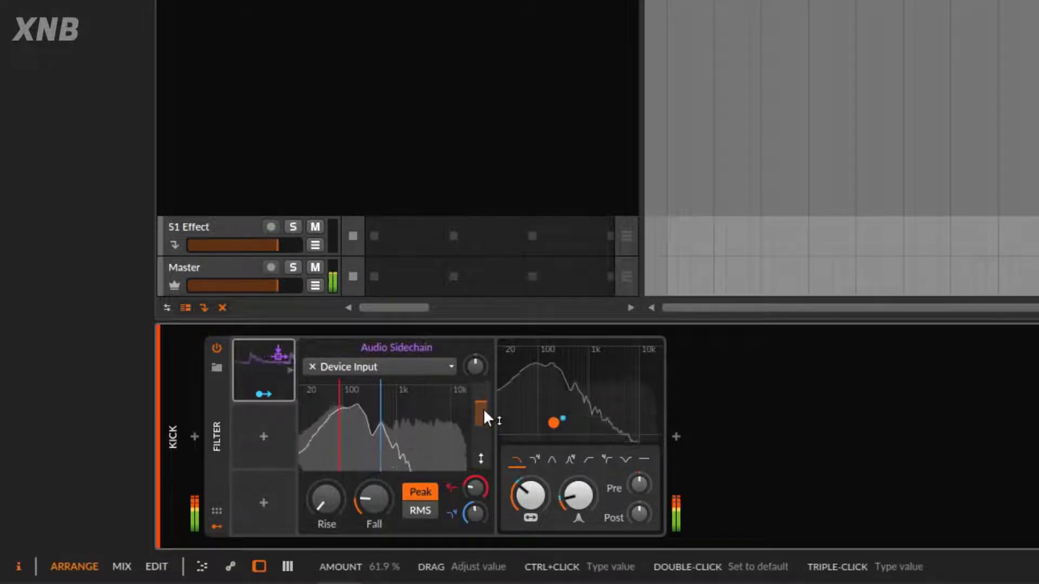
left_click_drag(483, 408, 483, 476)
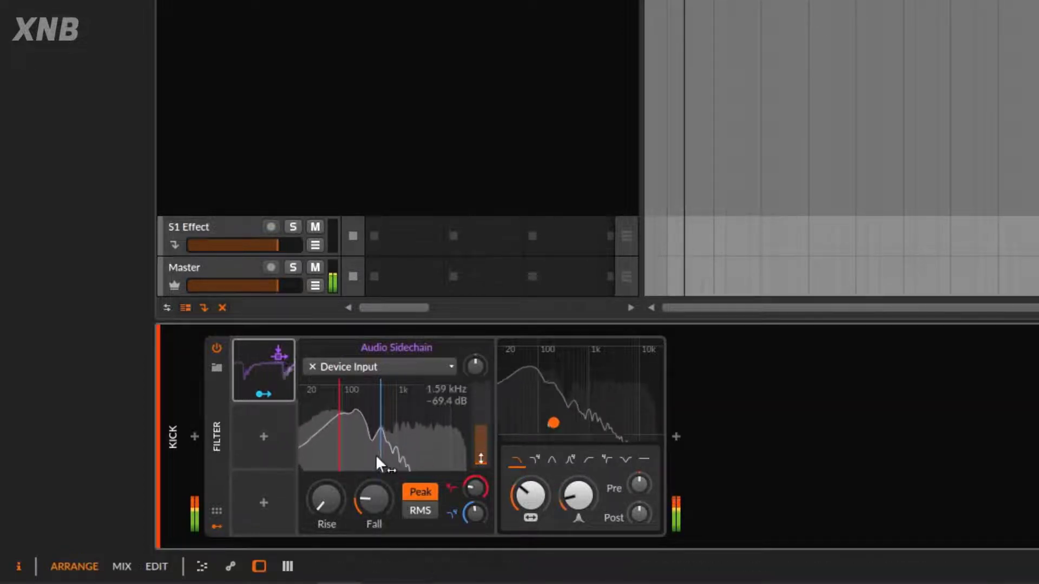
left_click_drag(532, 501, 533, 468)
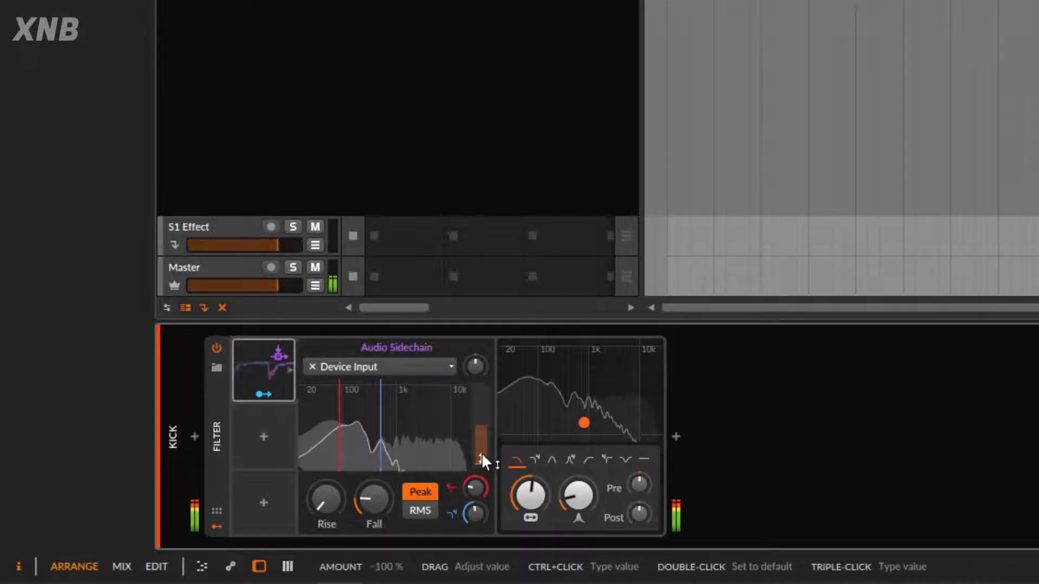
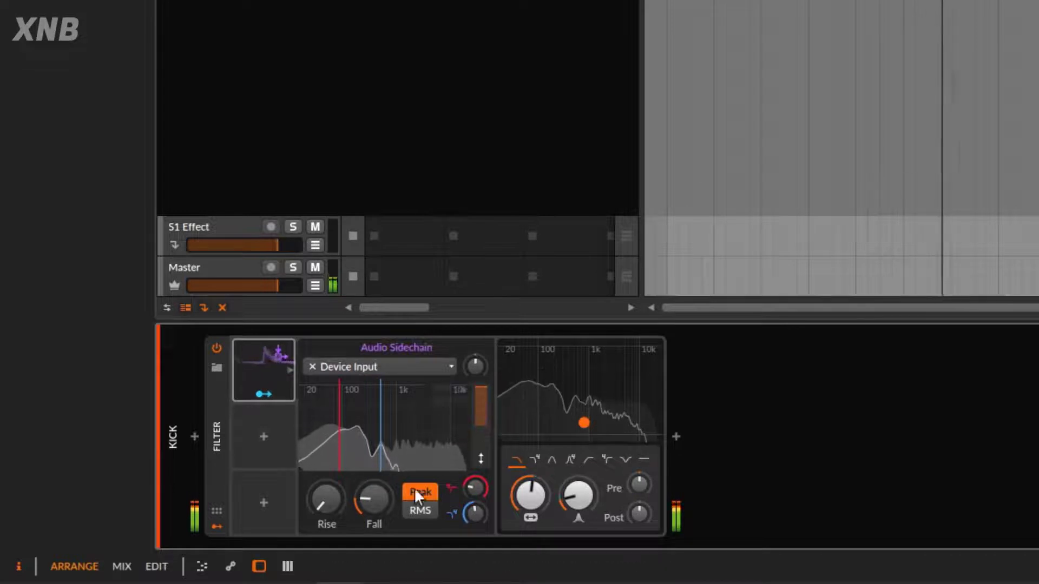
Step: Compare the Peak and RMS averaging modes on the Audio Sidechain and choose RMS
left_click(429, 513)
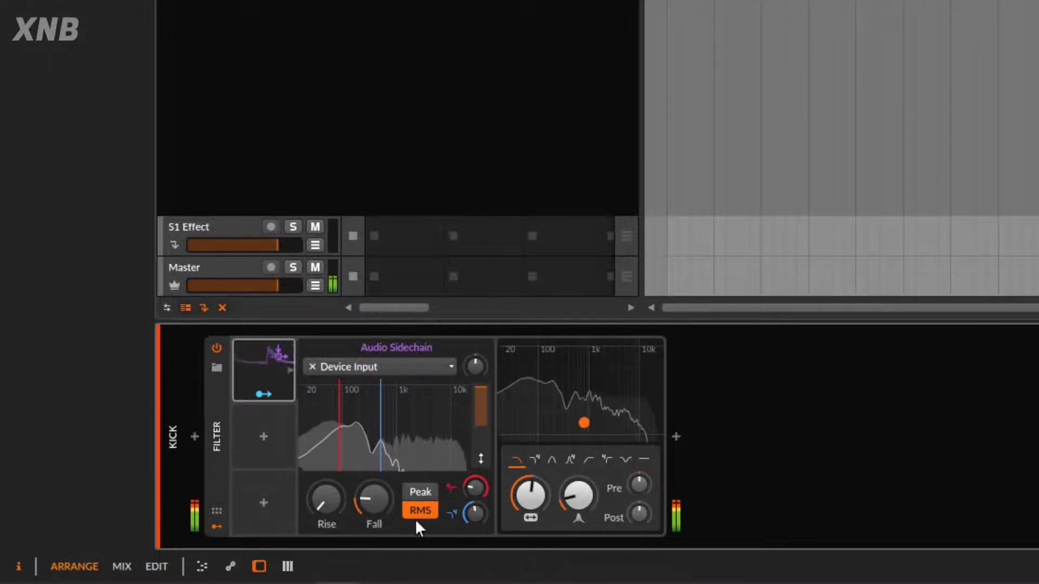
left_click(423, 490)
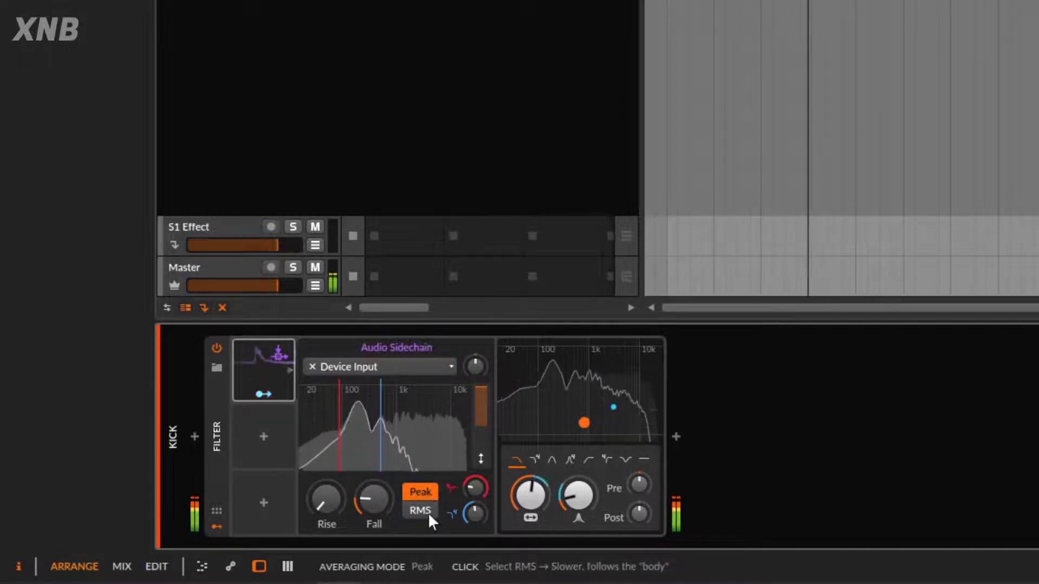
left_click(427, 509)
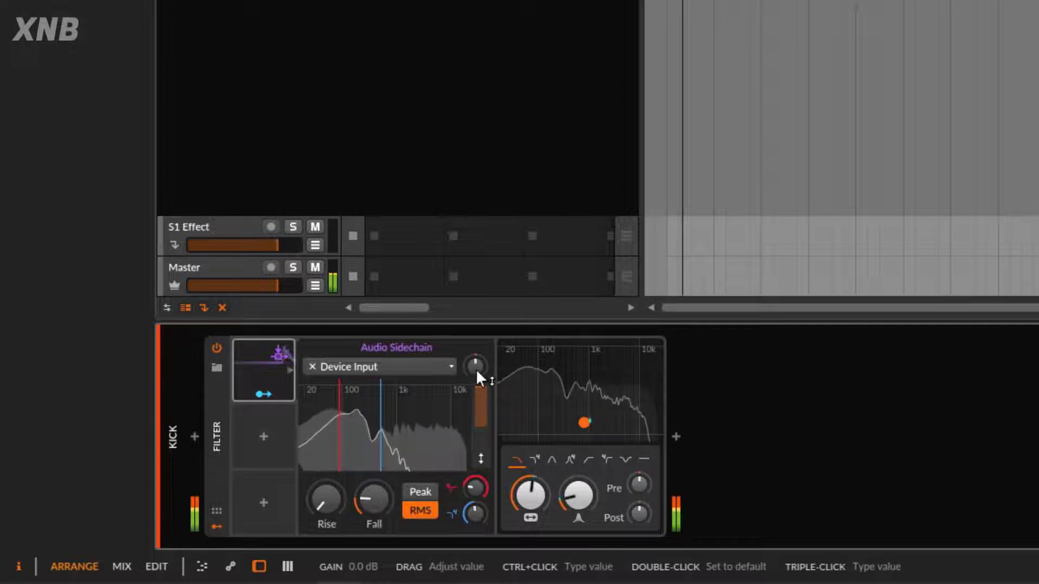
Step: Audition Audio Sidechain gains of about +36.7, +45.5 and -20.9 dB, and reset the gain to 0.0 dB
mouse_move(476, 369)
left_mouse_down()
mouse_move(476, 336)
mouse_move(482, 363)
left_mouse_up()
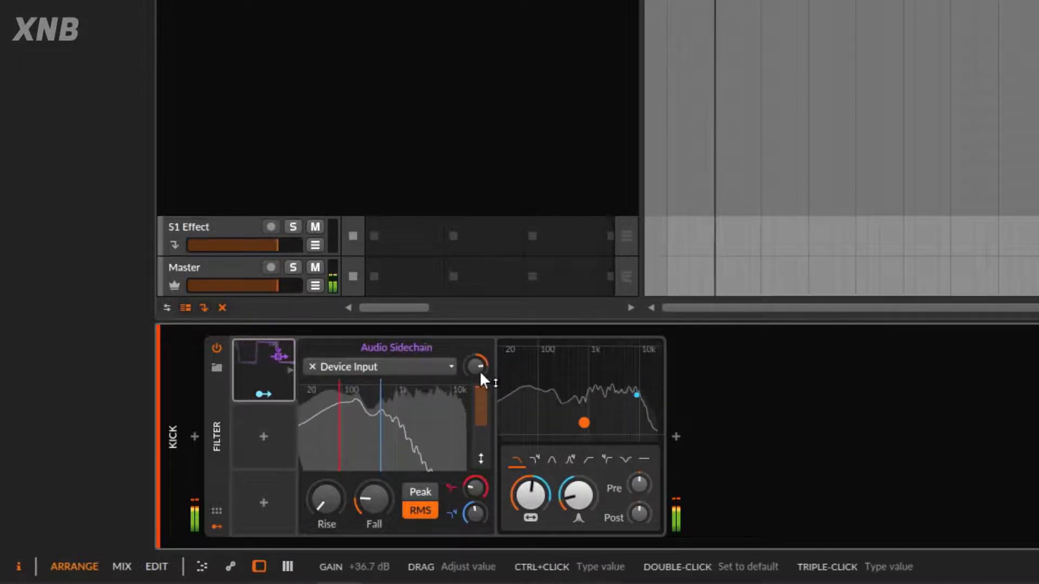
left_click_drag(479, 366, 479, 355)
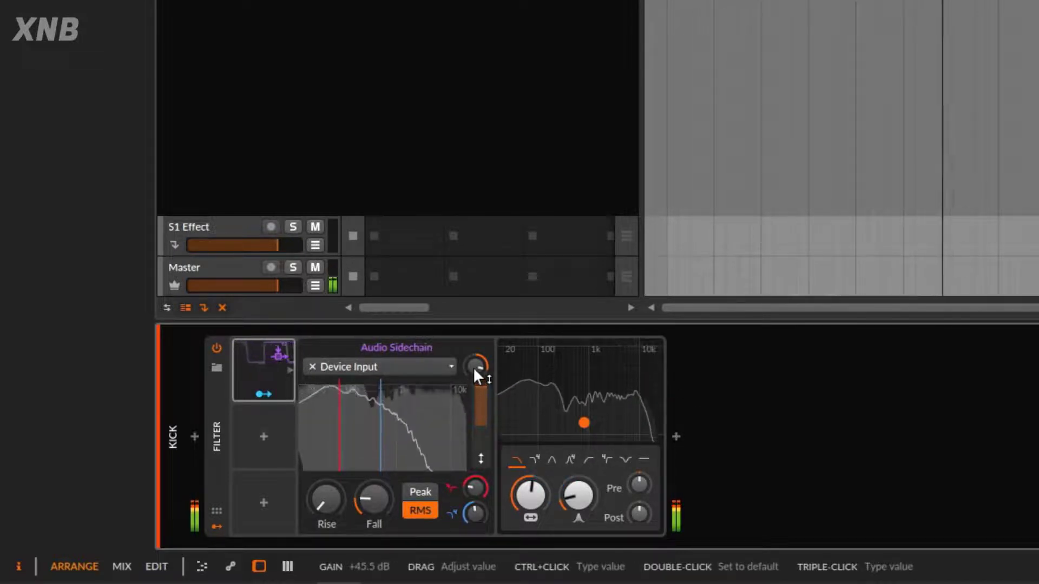
left_click_drag(474, 368, 474, 422)
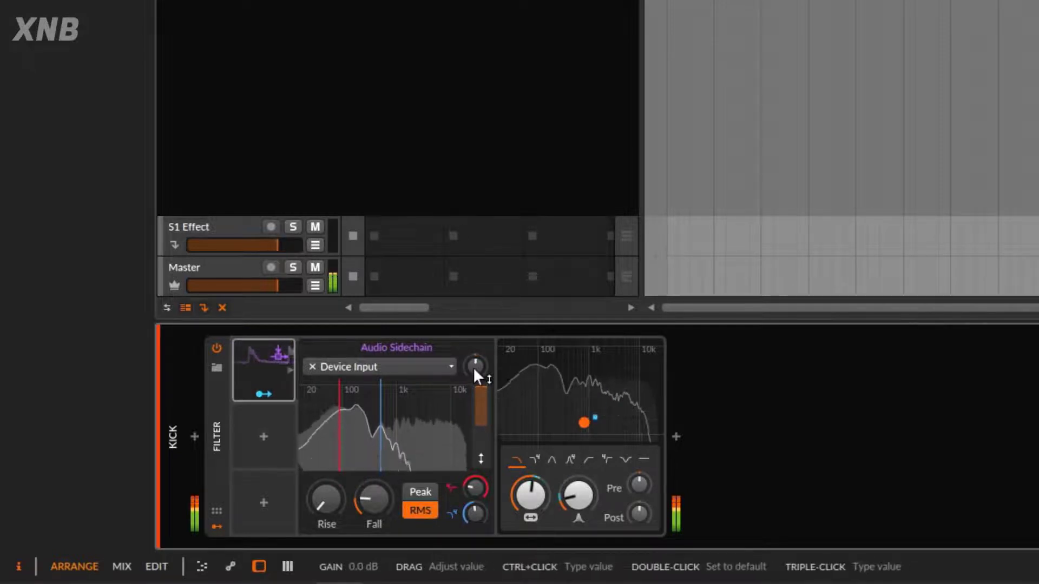
mouse_move(474, 370)
left_mouse_down()
mouse_move(474, 389)
mouse_move(475, 373)
mouse_move(484, 377)
left_mouse_up()
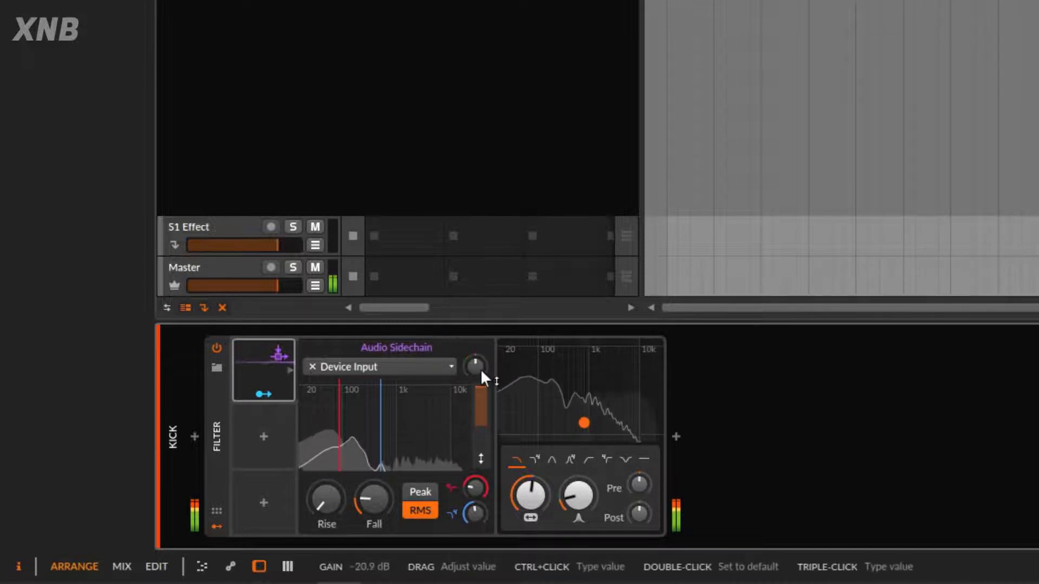
double_click(475, 367)
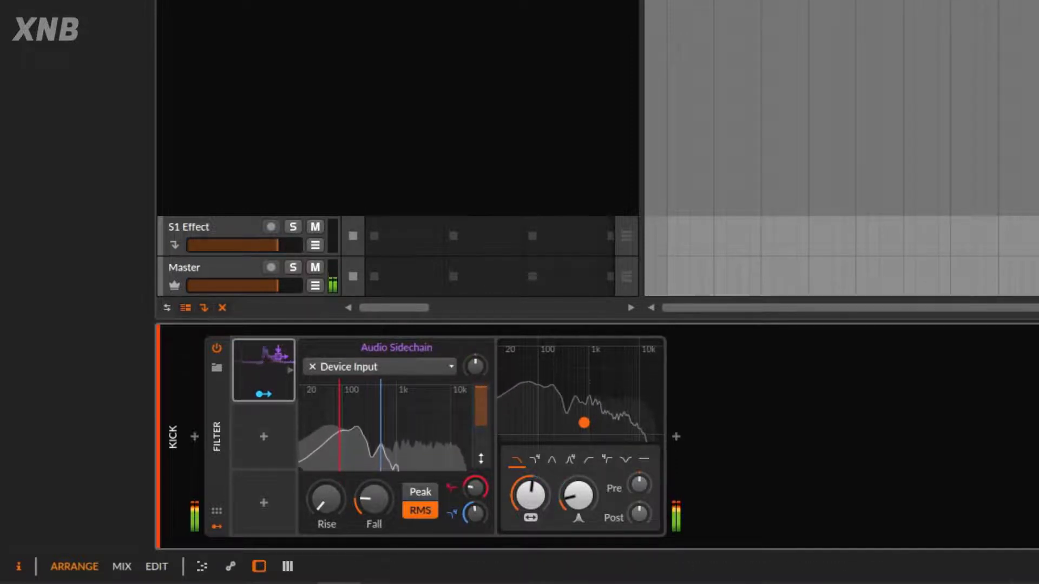
Step: Lower the Filter's frequency on the kick track and stop playback
mouse_move(518, 474)
left_mouse_down()
mouse_move(518, 500)
mouse_move(517, 486)
left_mouse_up()
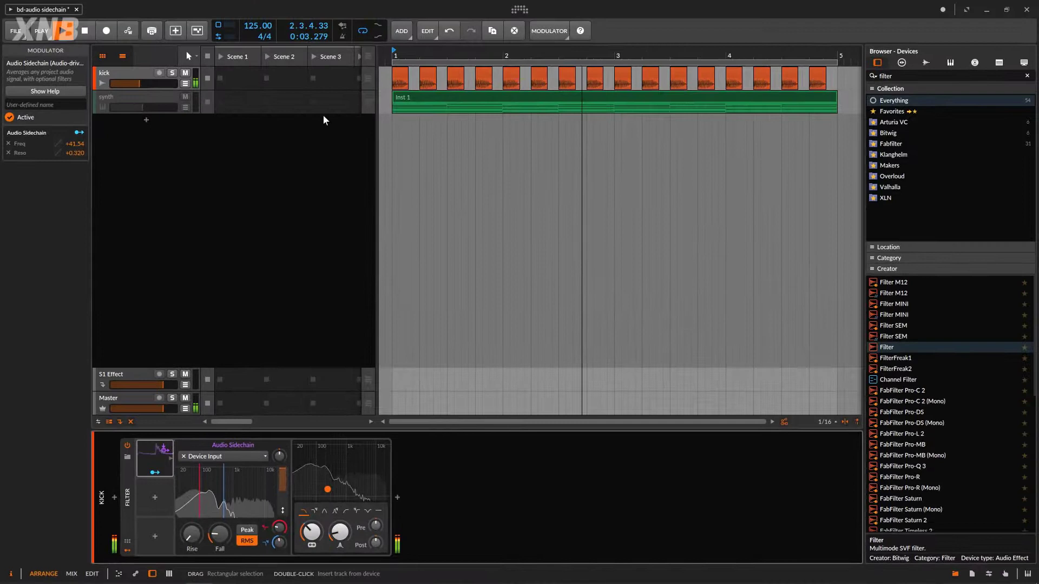
left_click(87, 39)
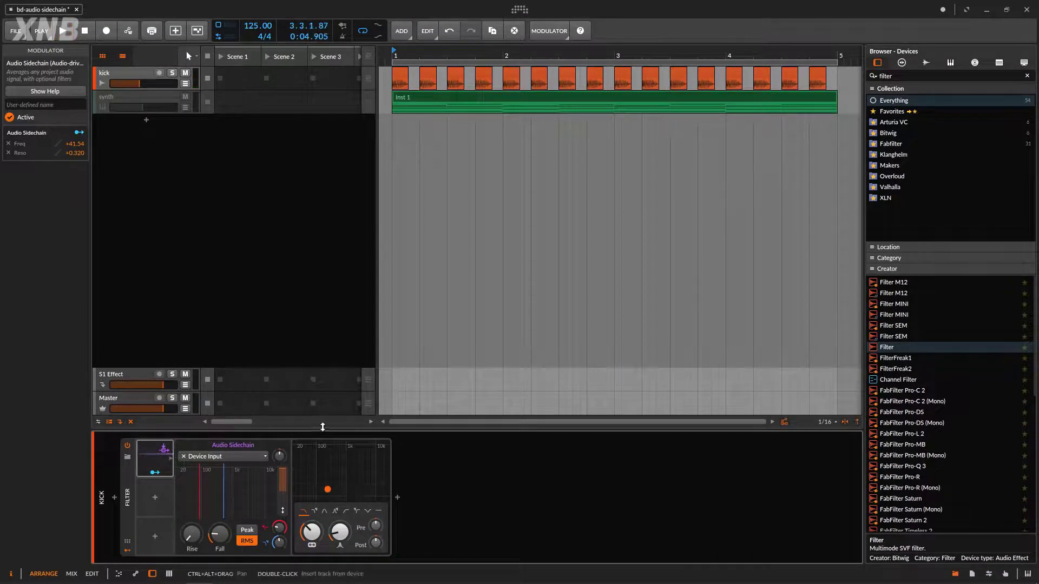
Step: Review the Audio Sidechain's source choices, keep Device Input selected, and play the kick briefly
left_click(227, 458)
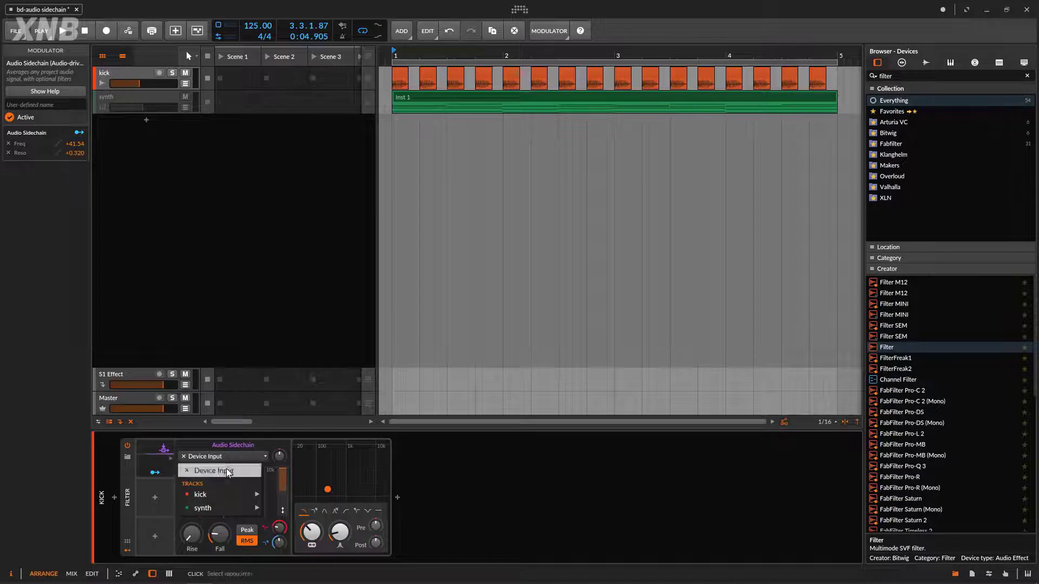
left_click(484, 80)
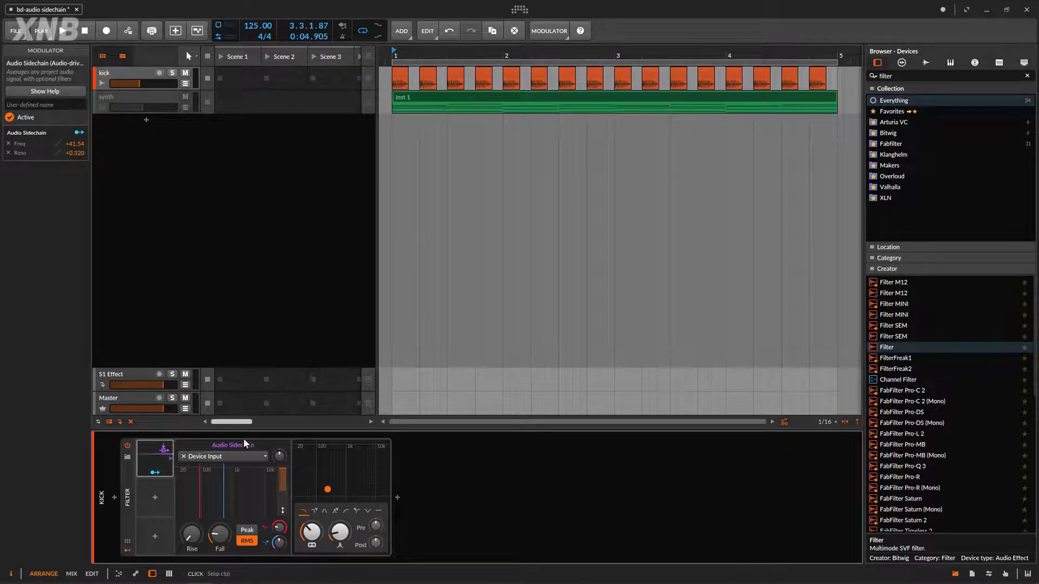
left_click(221, 457)
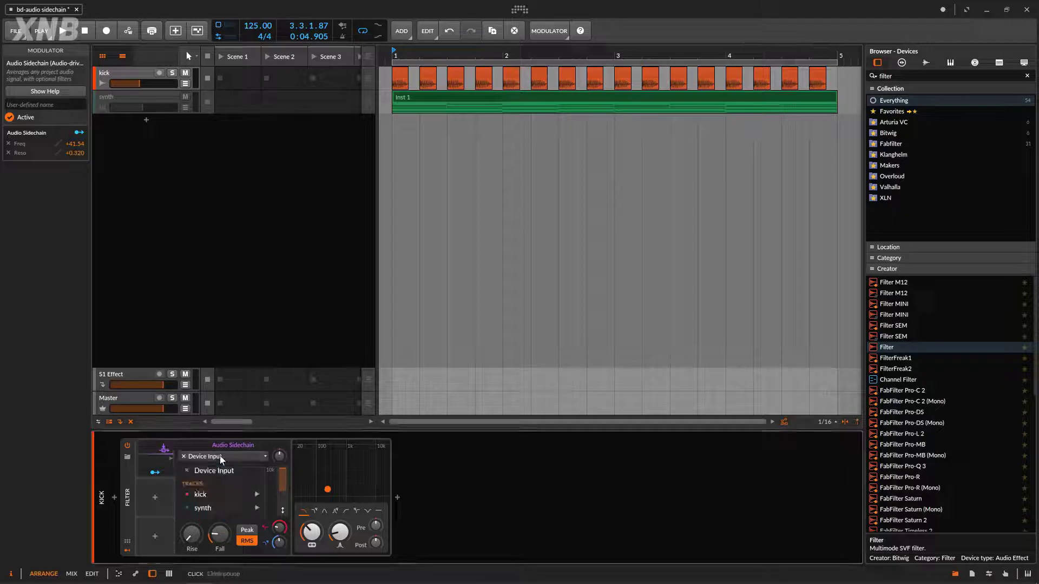
left_click(220, 470)
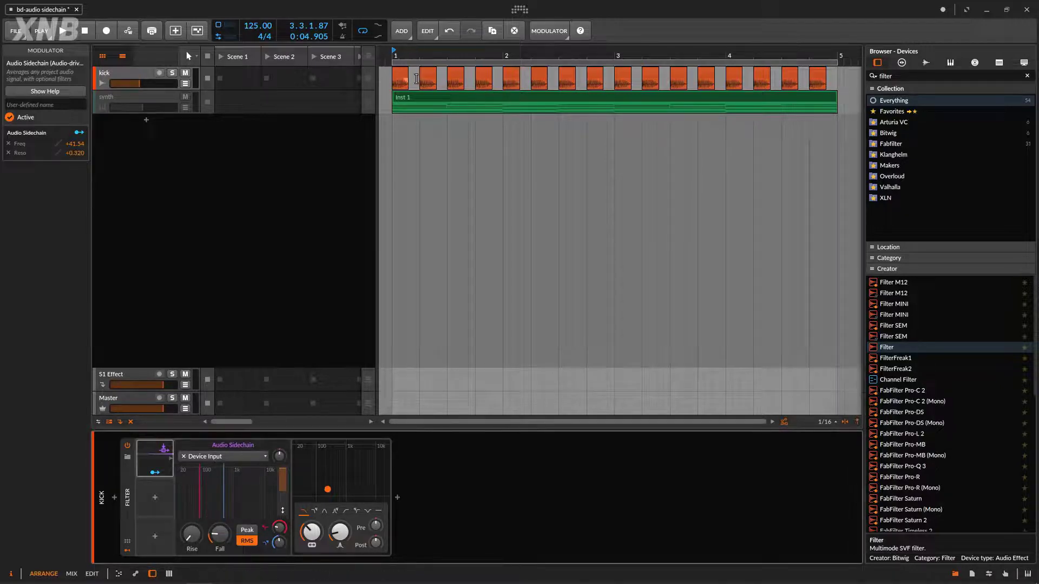
key("space")
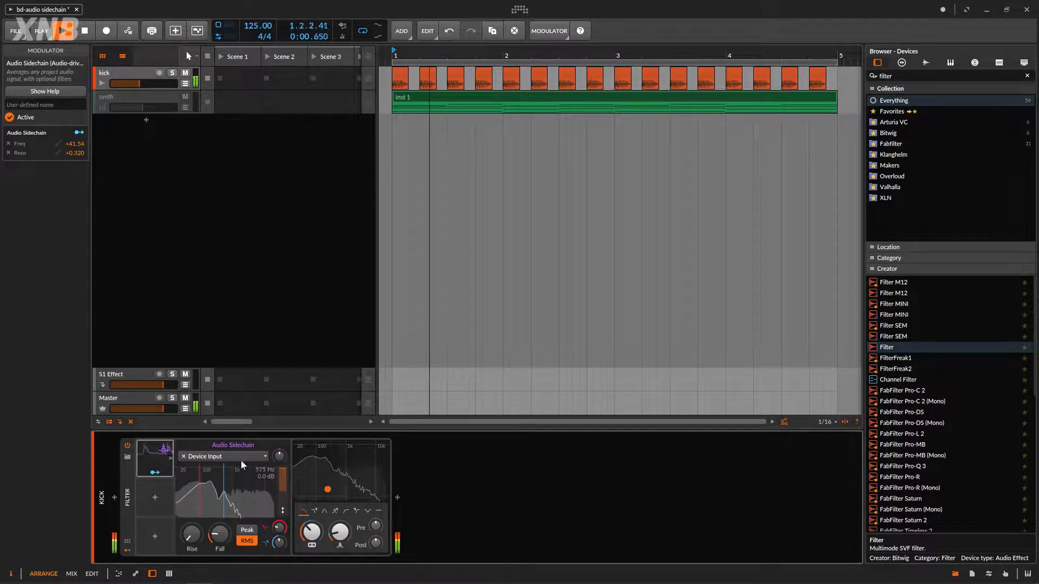
left_click(88, 32)
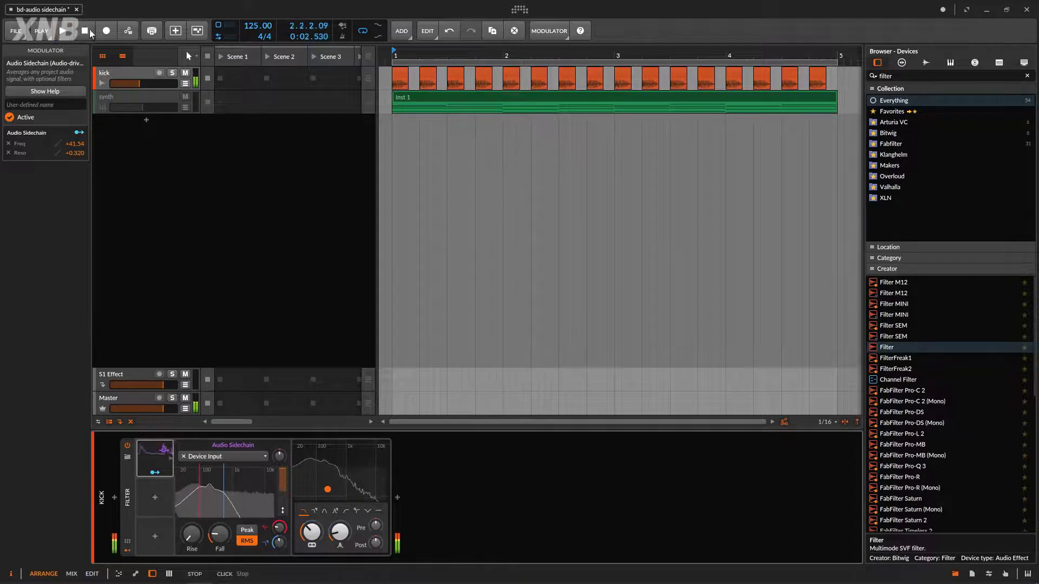
Step: Activate the synth track and briefly view its OB-Xa V instrument window
left_click(155, 104)
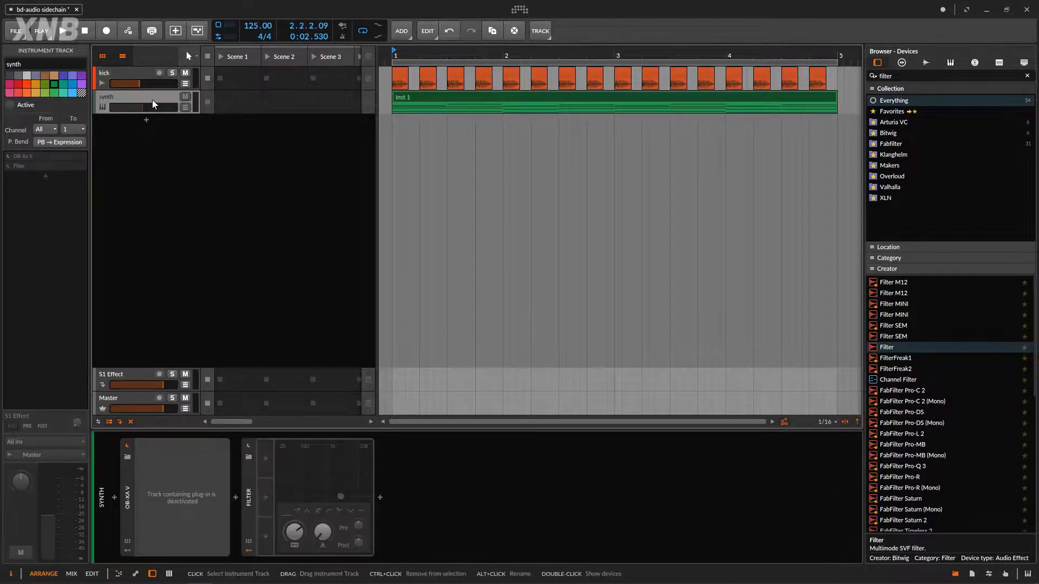
right_click(154, 104)
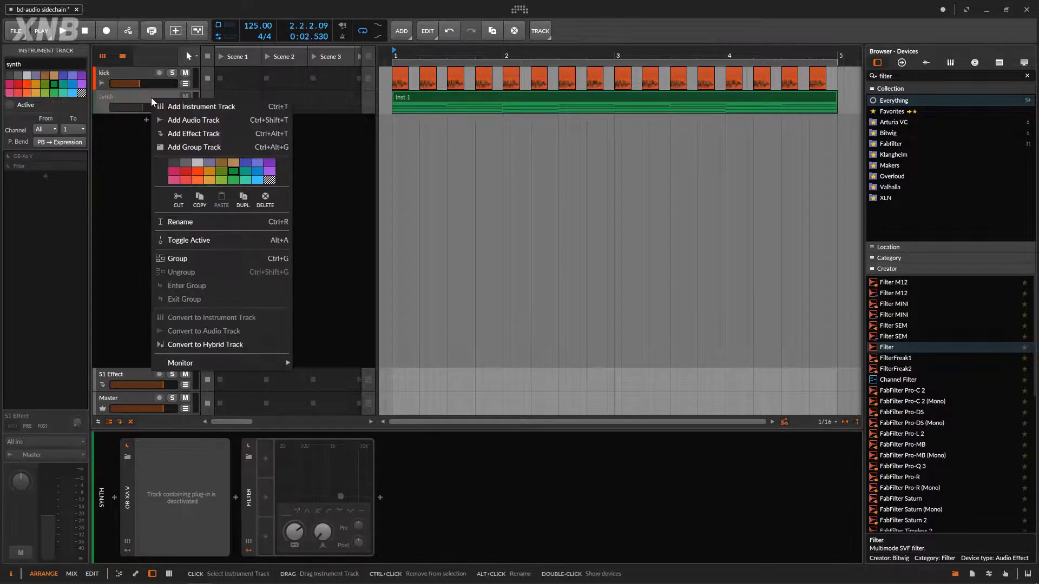
left_click(194, 241)
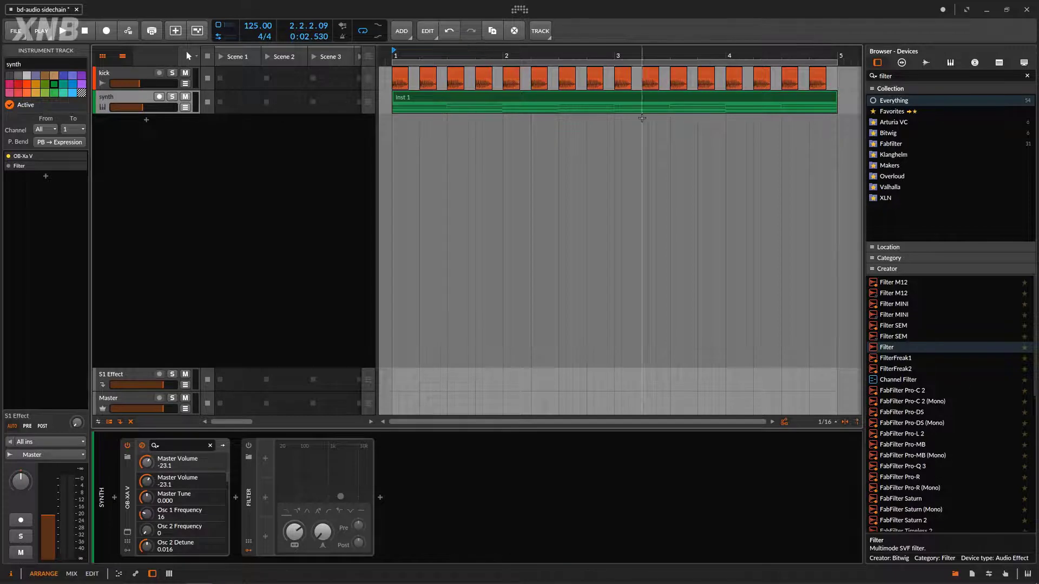
left_click(127, 532)
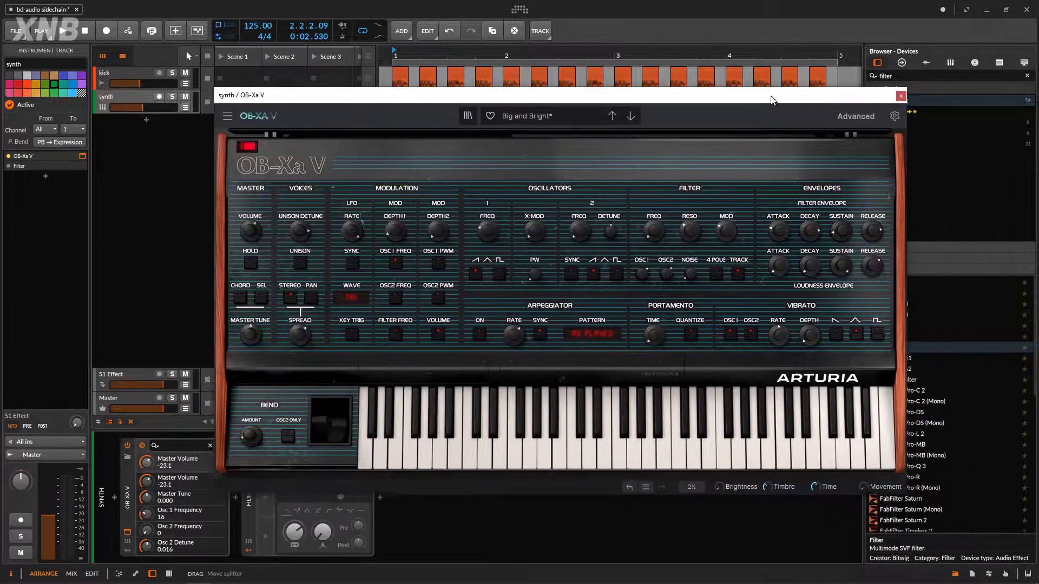
left_click(894, 94)
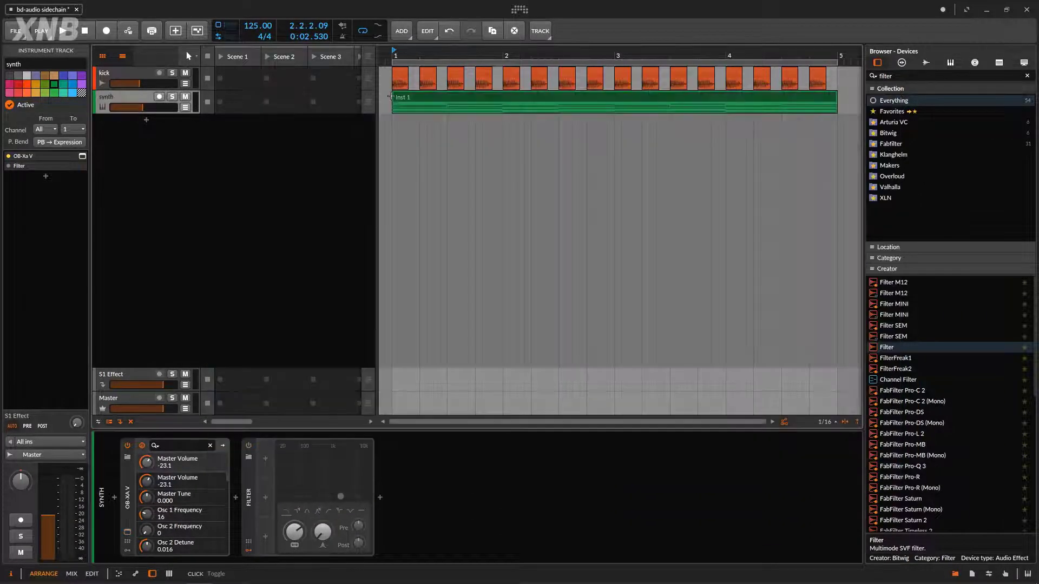
Step: Mute the kick track and lower the synth track's volume to about -20.2 dB while playing from the start
left_click(185, 72)
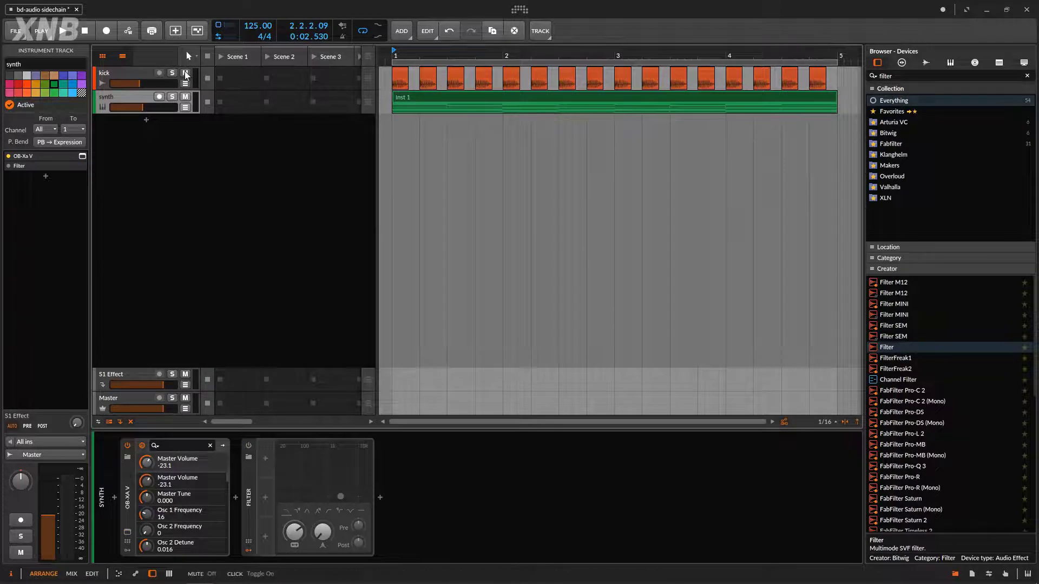
left_click(85, 31)
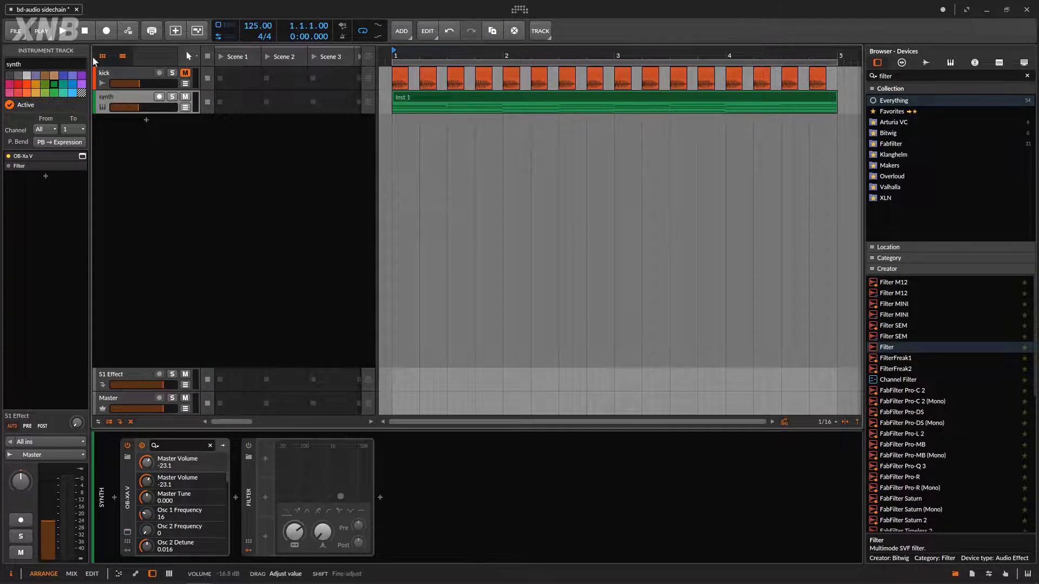
left_click(72, 33)
left_click_drag(138, 107, 134, 106)
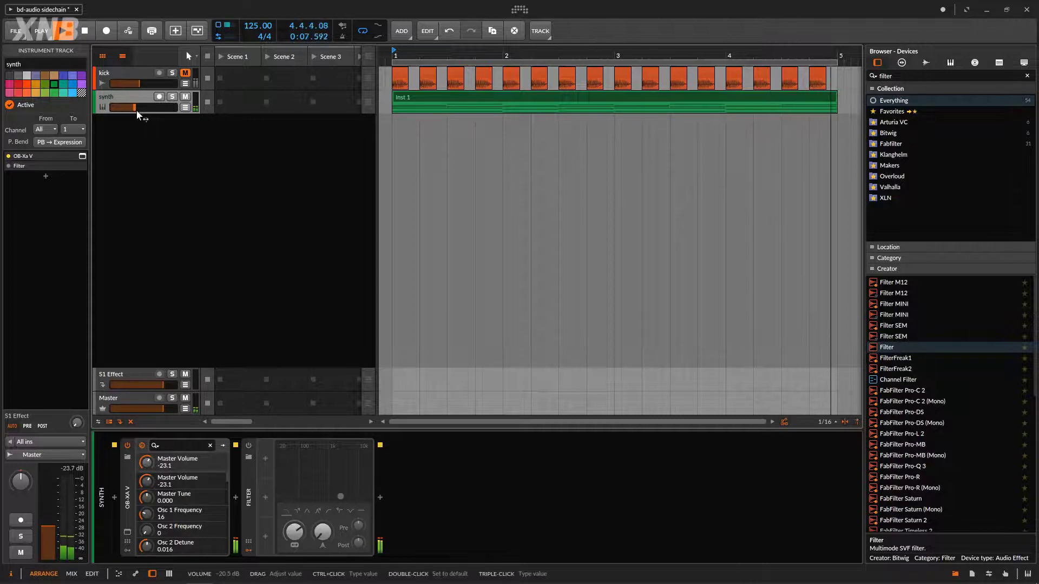
left_click_drag(139, 108, 135, 107)
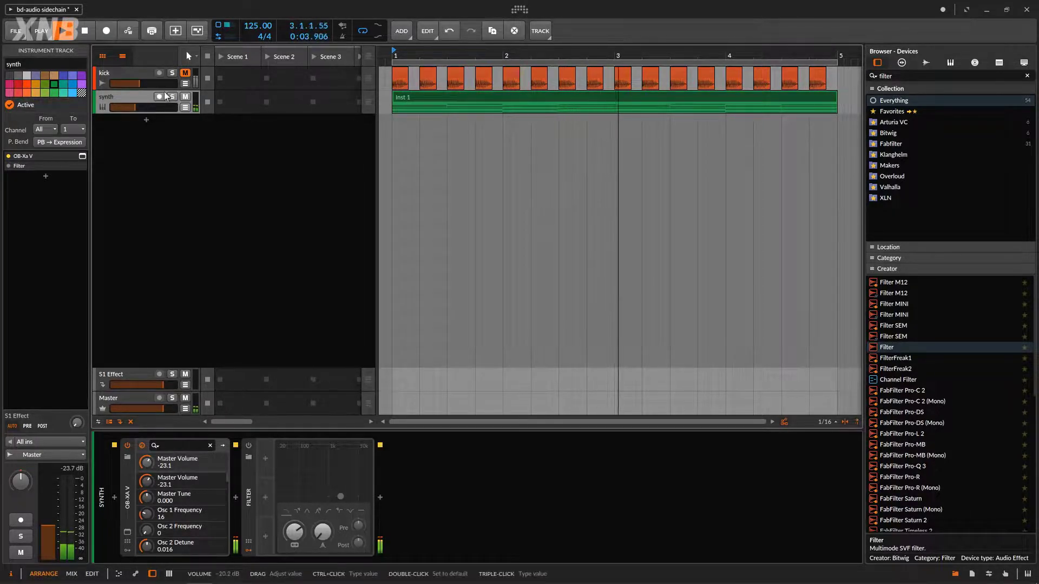
Step: Delete the Audio Sidechain modulator from the kick's Filter, unmute the kick track and stop playback
left_click(144, 74)
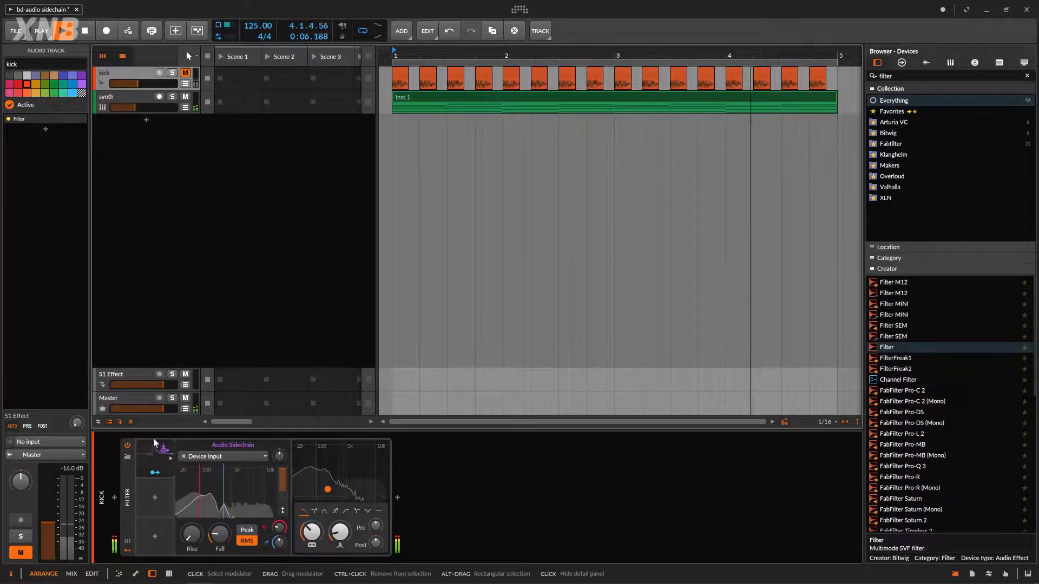
left_click(161, 458)
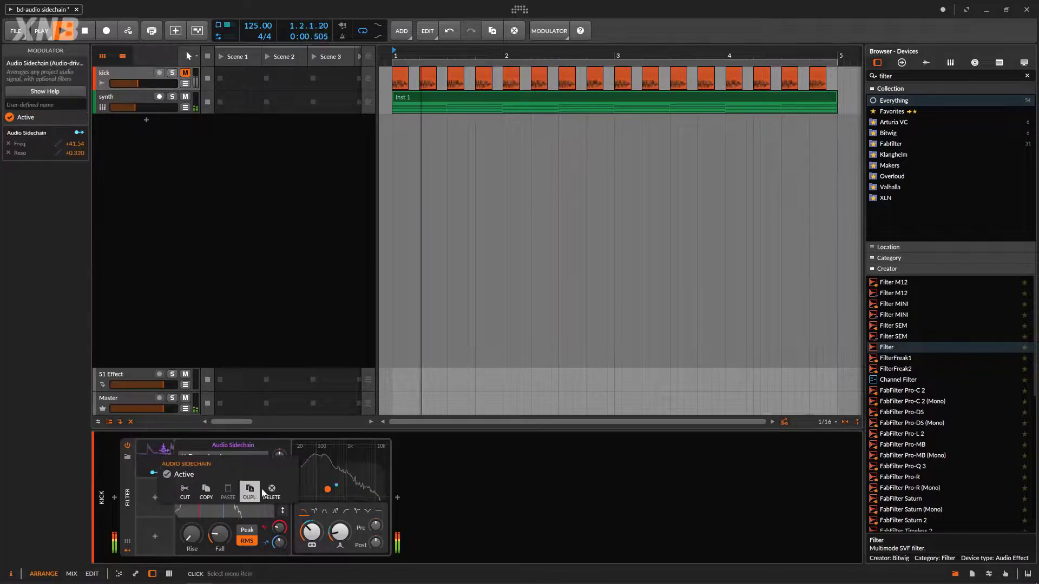
key("Delete")
key("m")
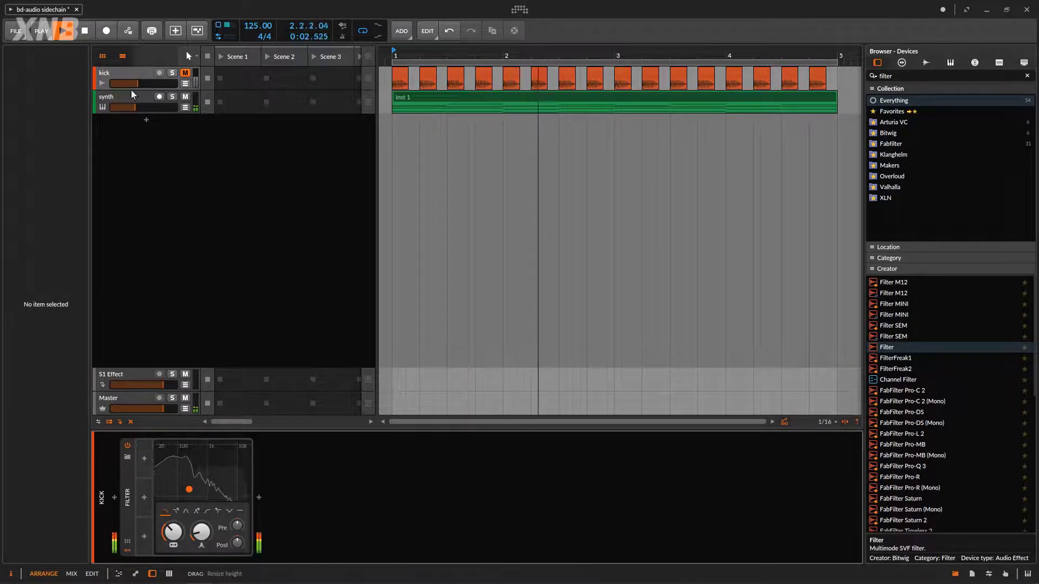
left_click(85, 31)
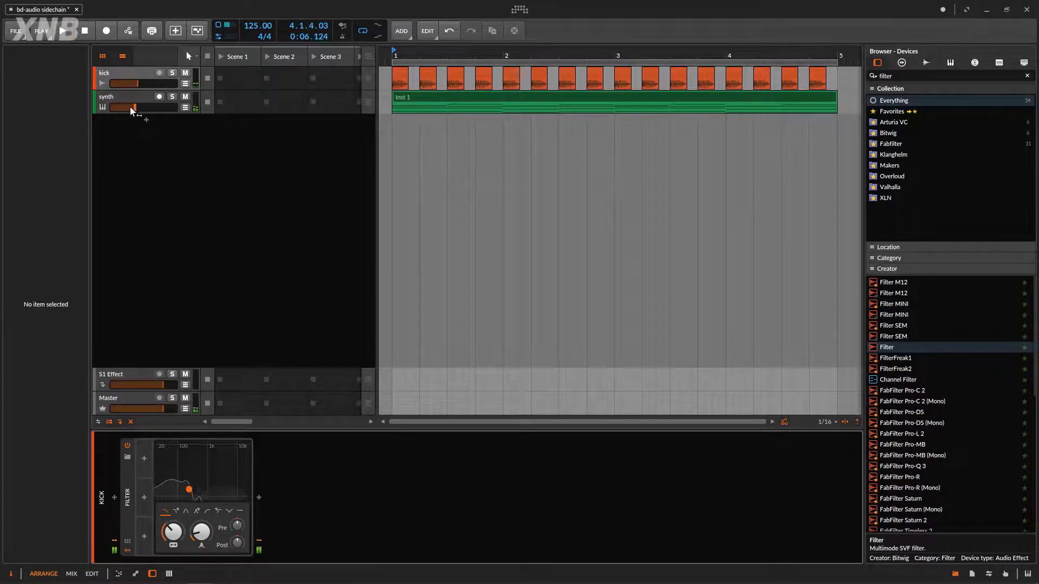
Step: Add an Audio Sidechain modulator to the Filter on the synth track
left_click(136, 104)
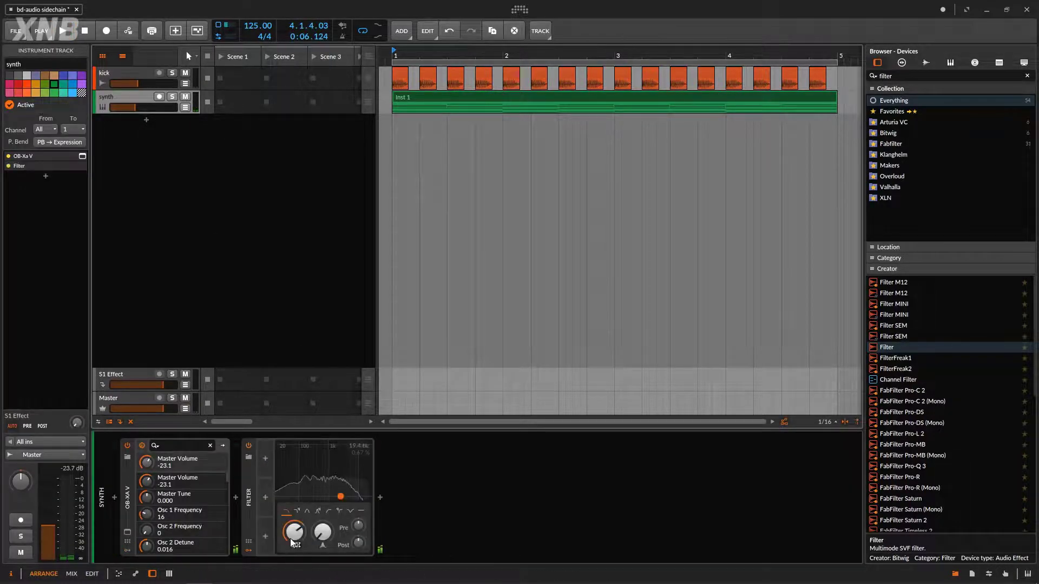
left_click(265, 459)
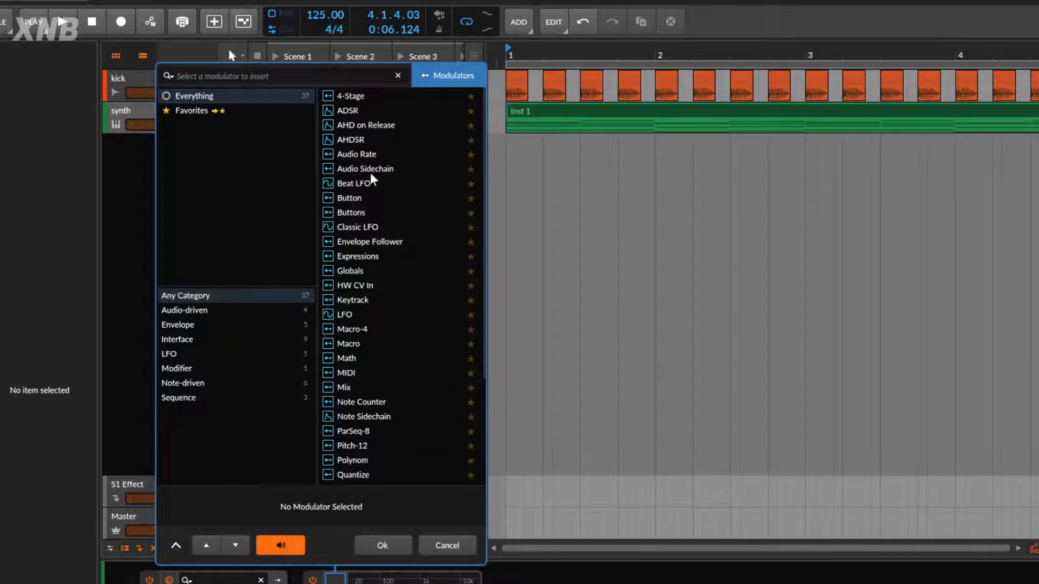
left_click(403, 550)
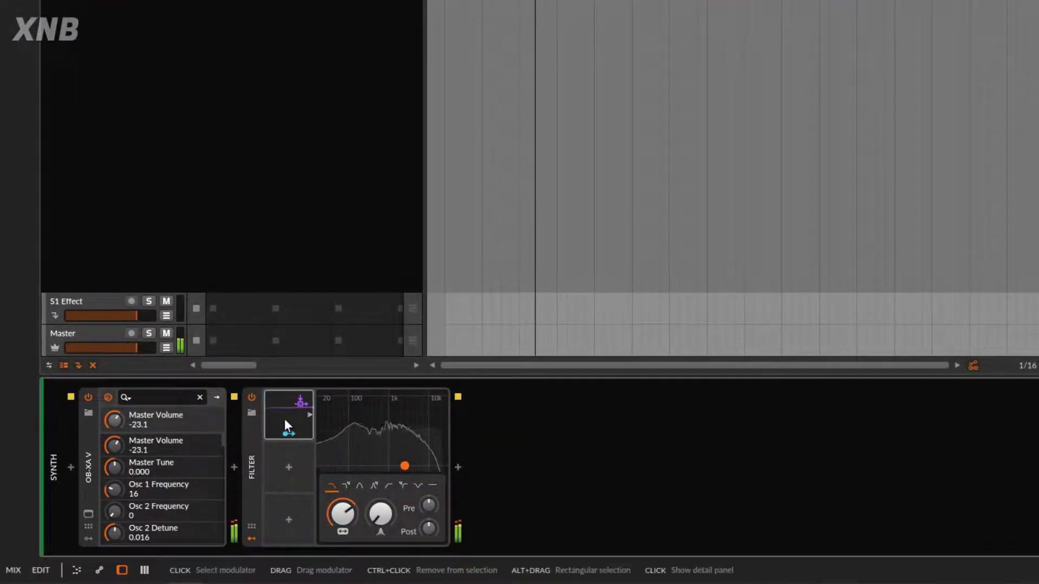
Step: Show the synth's Audio Sidechain settings and set its source to kick (PRE)
left_click(284, 419)
left_click(381, 411)
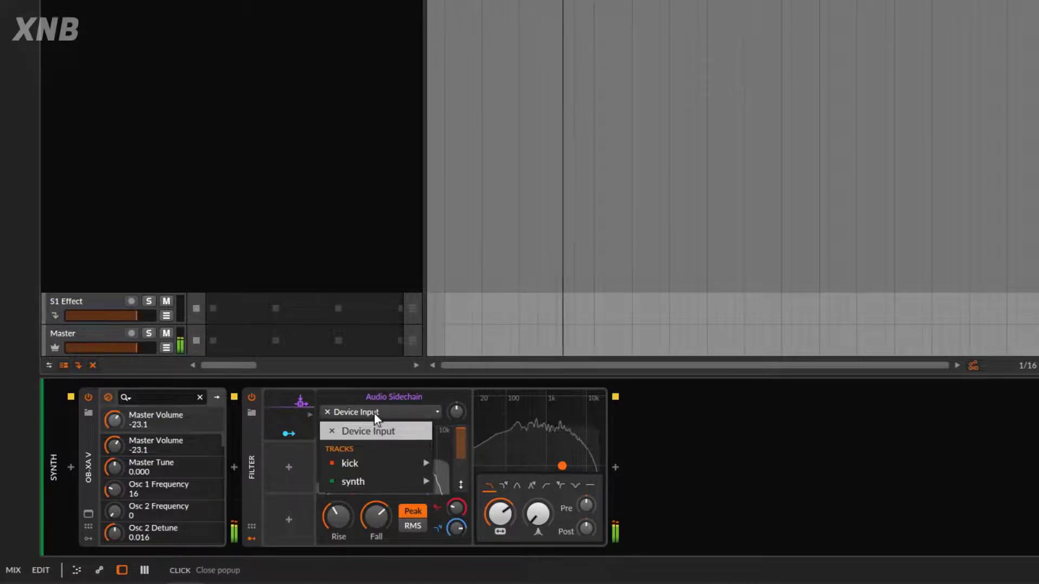
mouse_move(373, 462)
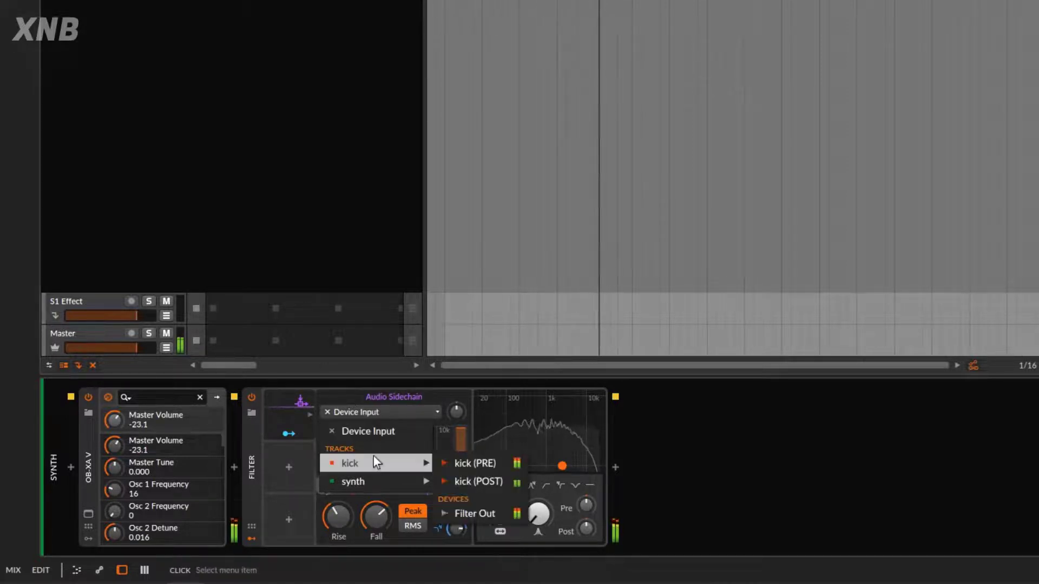
left_click(461, 464)
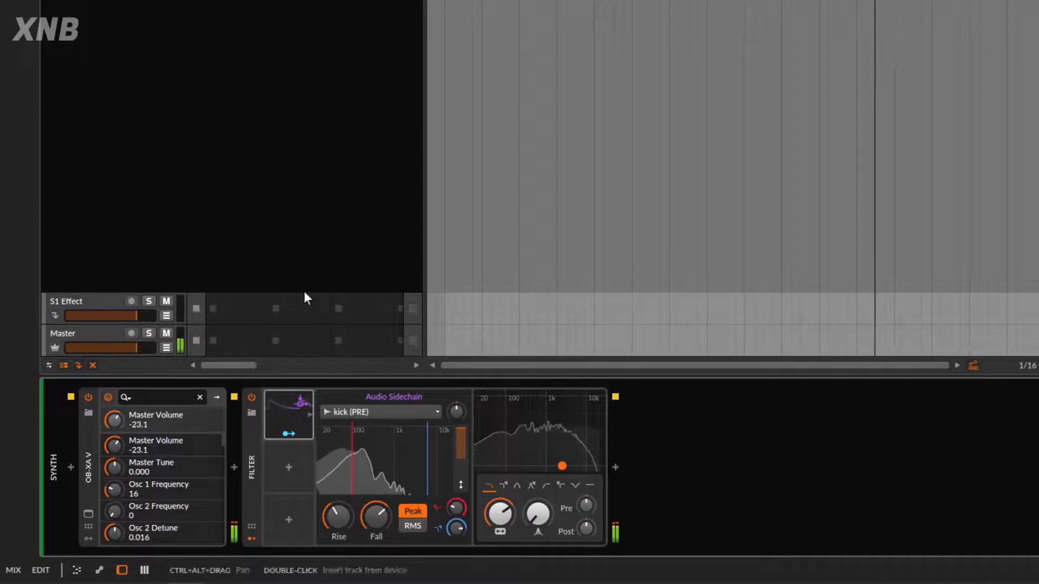
Step: Shorten the Audio Sidechain's Rise, set its Fall to about 65.3 ms and narrow its input filter range to lower frequencies
left_click_drag(338, 517, 337, 547)
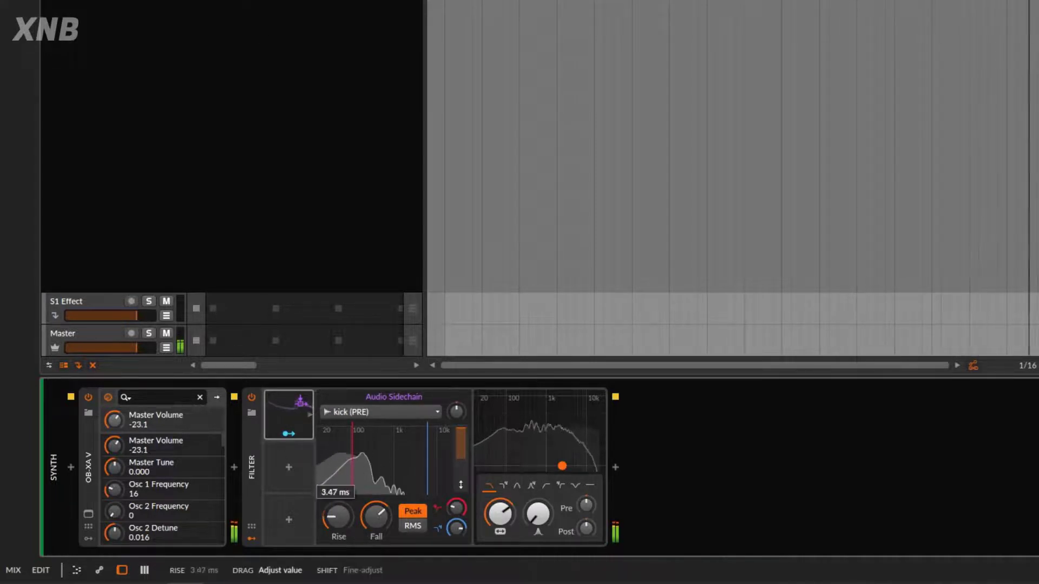
left_click_drag(391, 520, 391, 527)
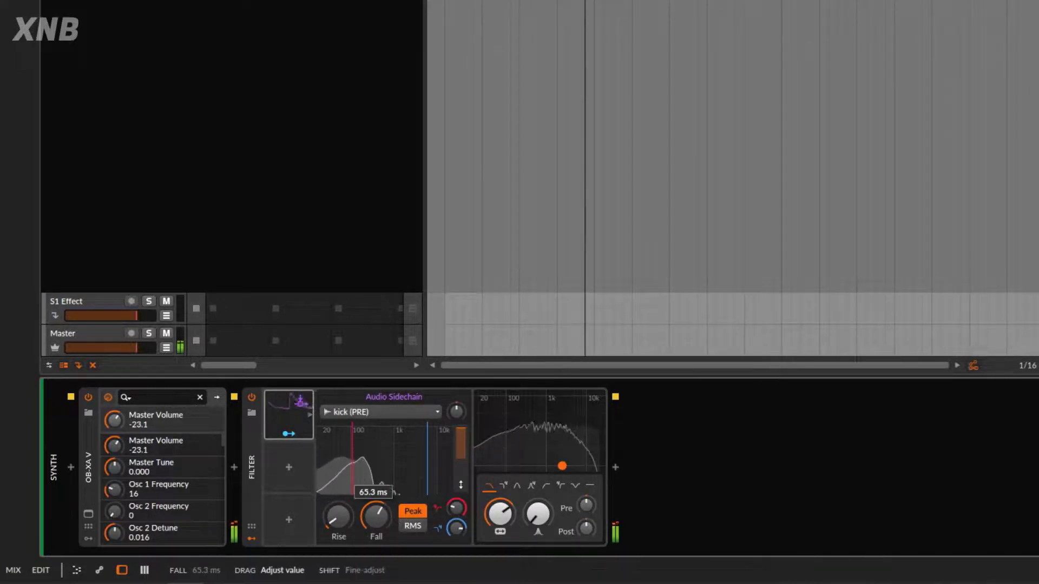
left_click_drag(459, 524, 462, 495)
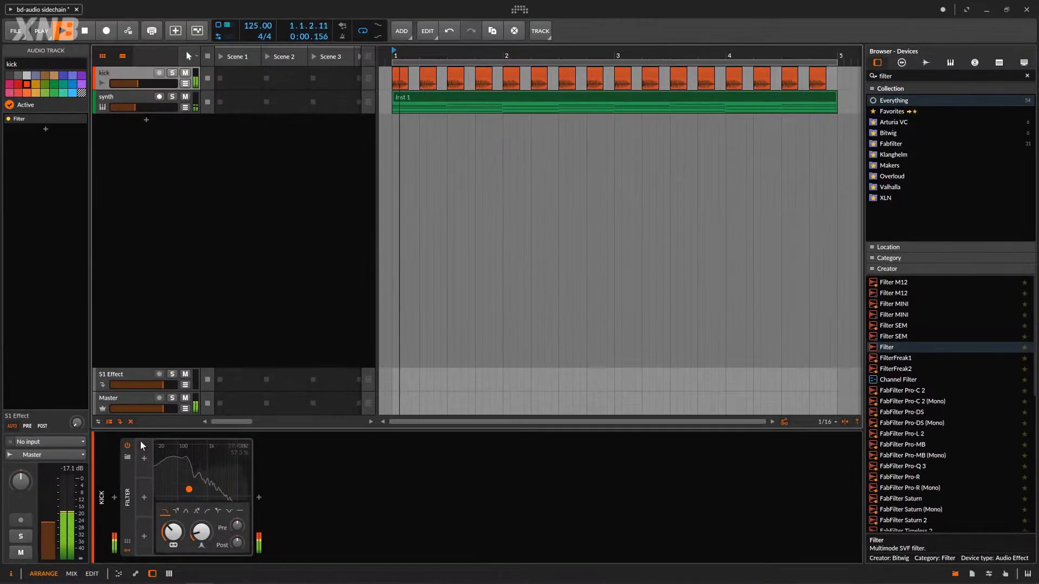
Step: Raise the frequency of the kick track's Filter and return to the synth track's devices
left_click_drag(173, 531, 173, 514)
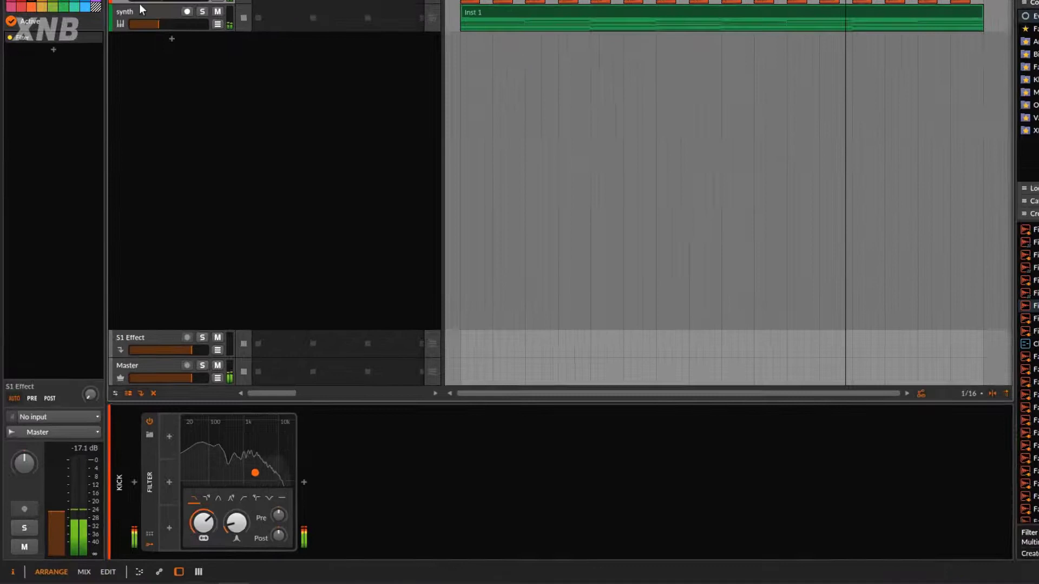
left_click(140, 10)
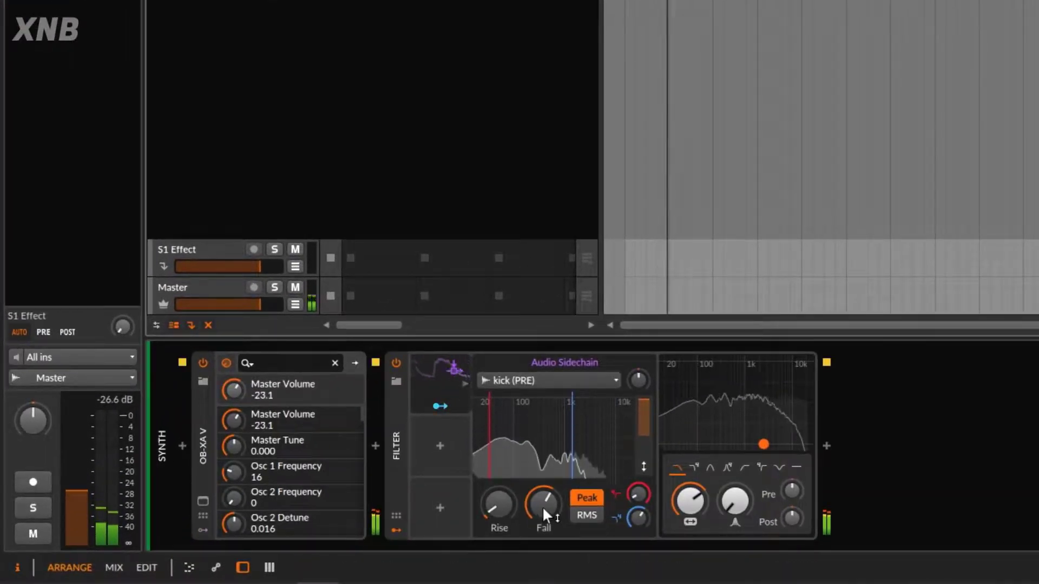
Step: Fine-tune the Audio Sidechain's Fall and input filter cutoffs, and set its gain to about -2.1 dB
left_click_drag(543, 505, 542, 510)
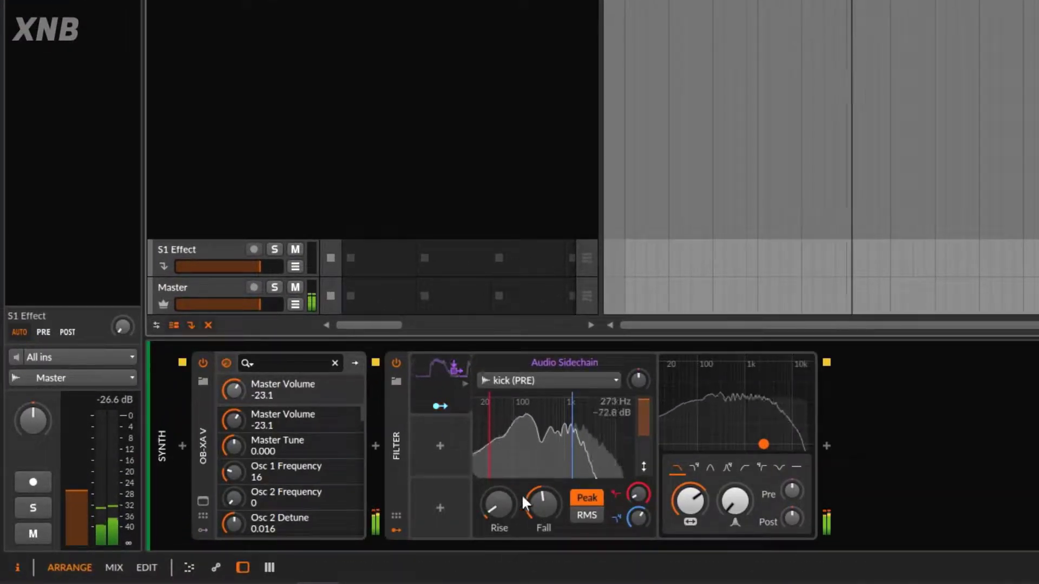
left_click_drag(631, 481, 644, 503)
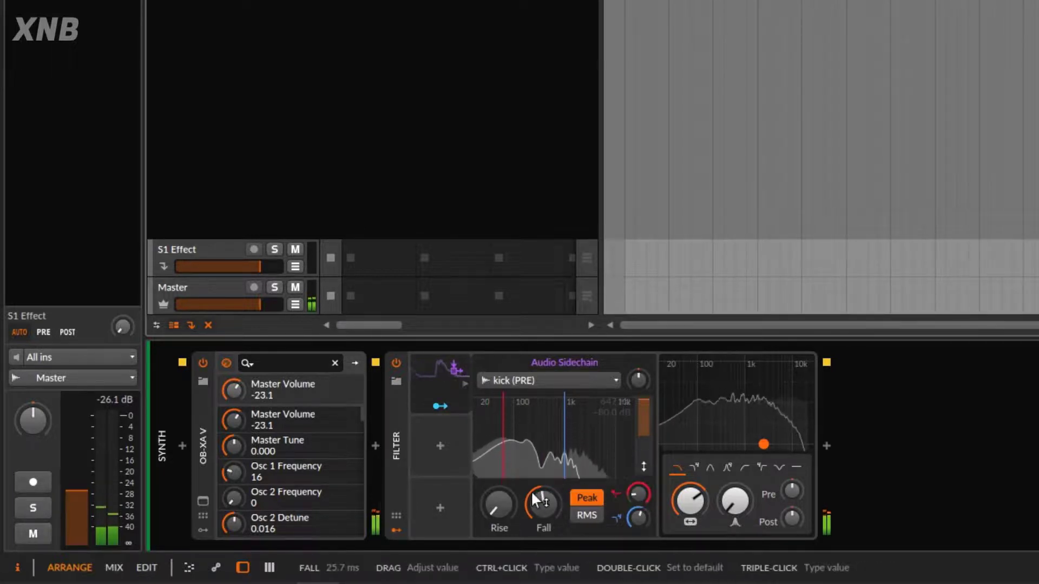
mouse_move(531, 491)
left_mouse_down()
mouse_move(531, 508)
mouse_move(531, 484)
left_mouse_up()
mouse_move(638, 390)
left_mouse_down()
mouse_move(637, 403)
mouse_move(637, 376)
left_mouse_up()
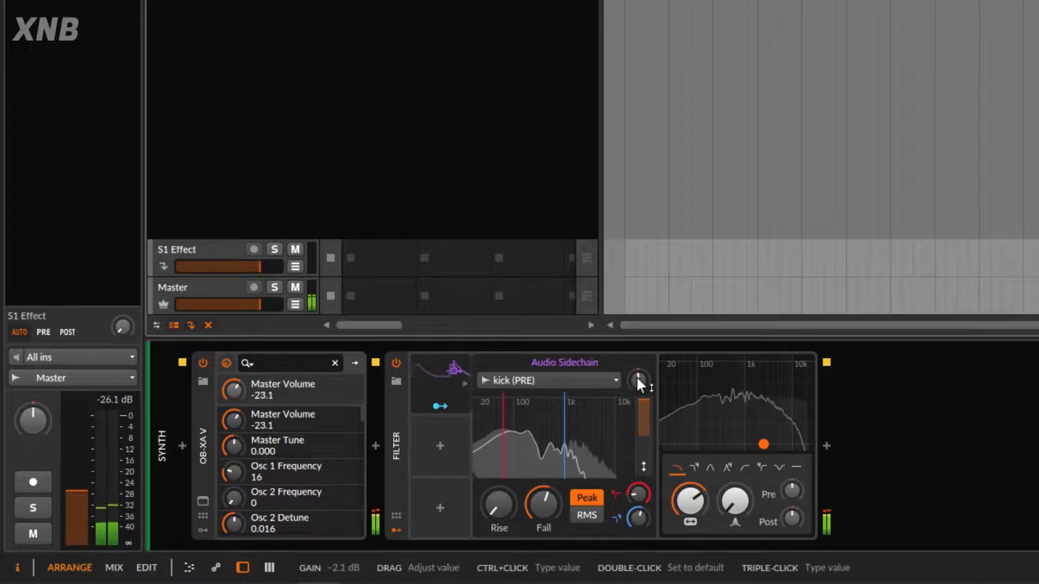
Step: Lower the synth Filter's frequency to about 290 Hz and assign Audio Sidechain modulation of +33.35 to it
left_click_drag(691, 500, 690, 502)
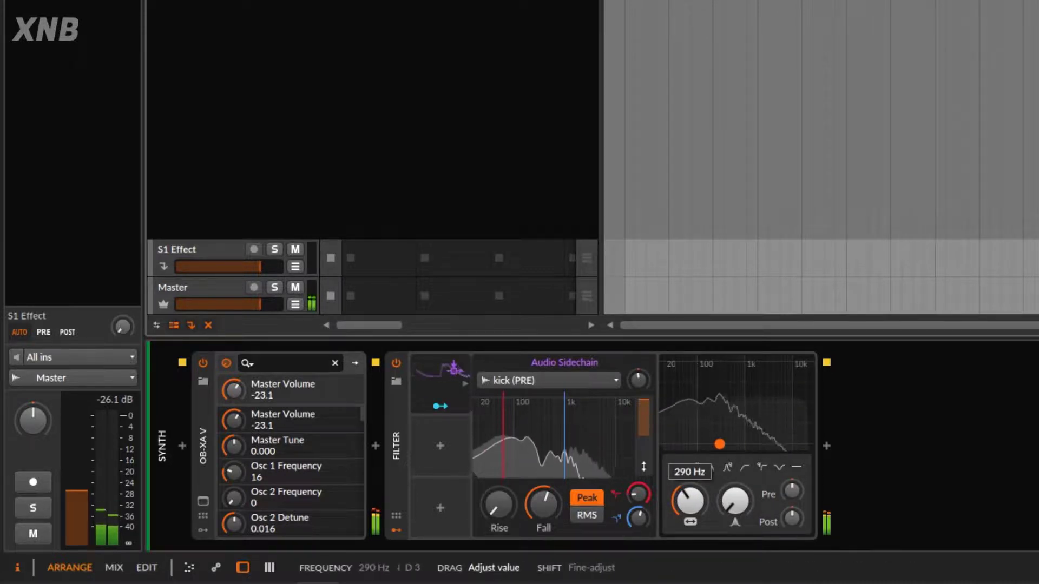
left_click(441, 406)
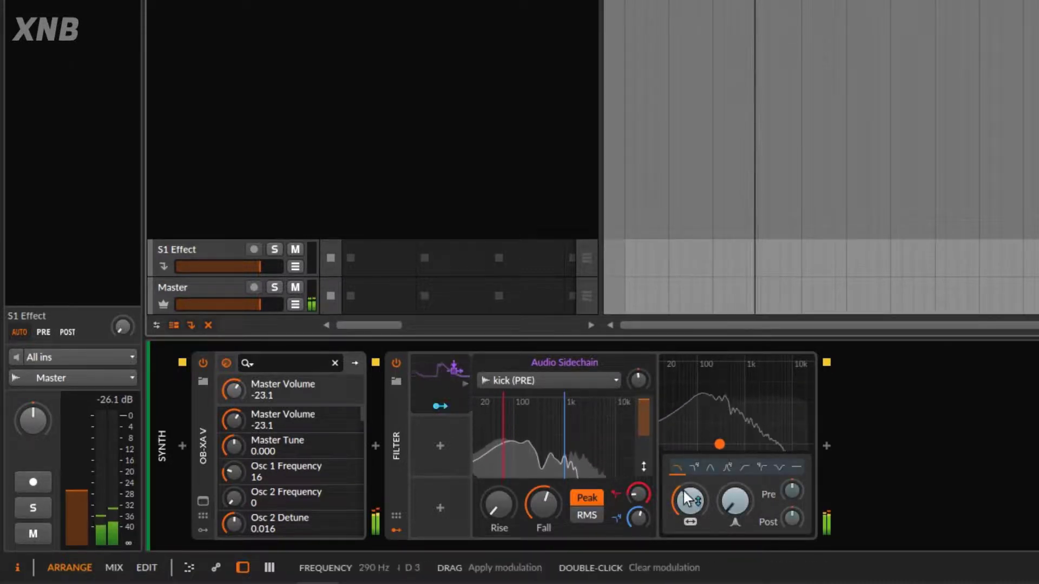
left_click_drag(687, 495, 654, 494)
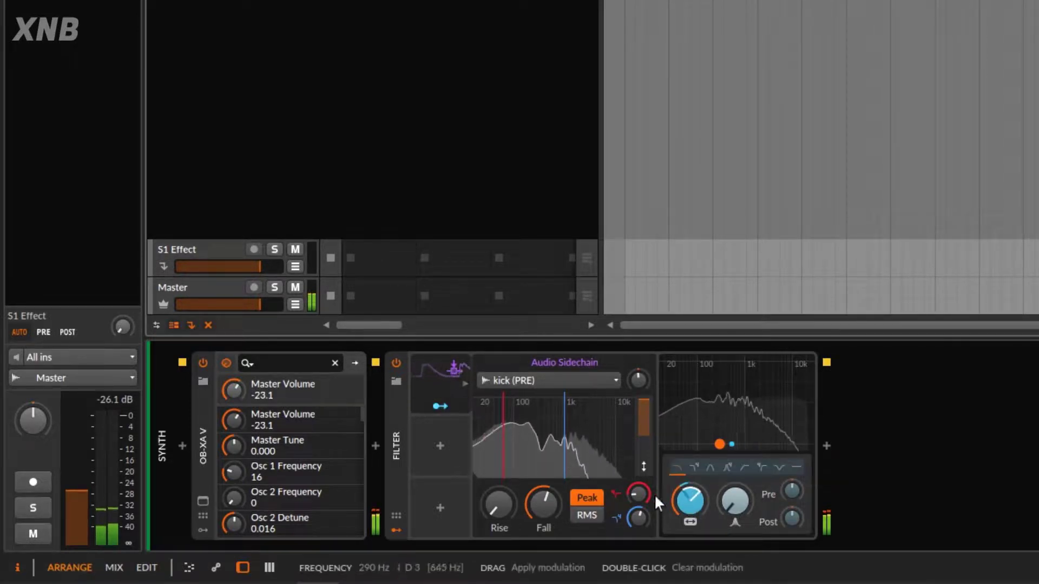
left_click(439, 405)
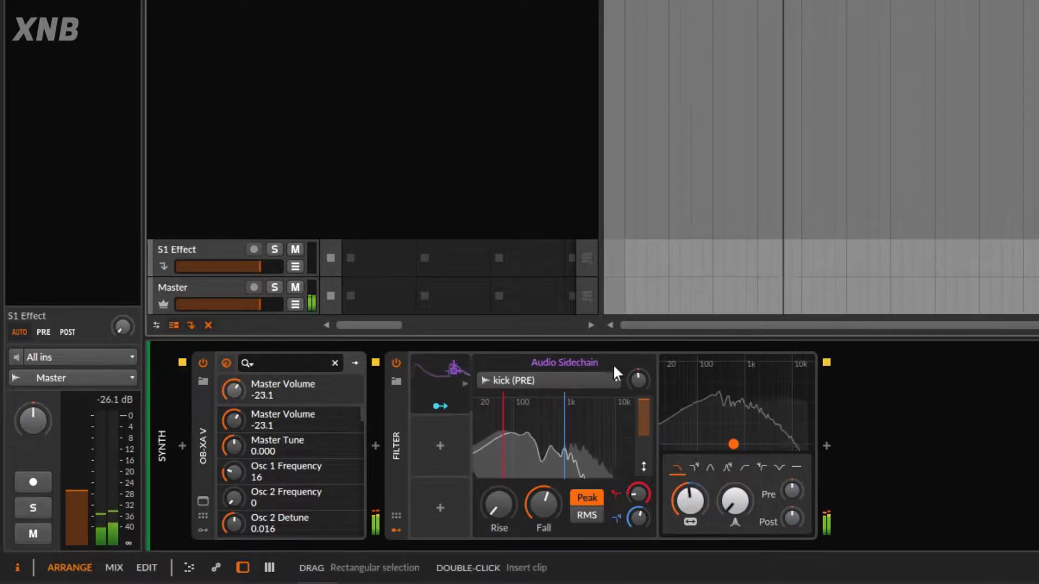
Step: Shorten the Audio Sidechain's Fall to about 7.16 ms and switch its source to kick (POST)
mouse_move(543, 502)
left_click_drag(543, 503, 543, 536)
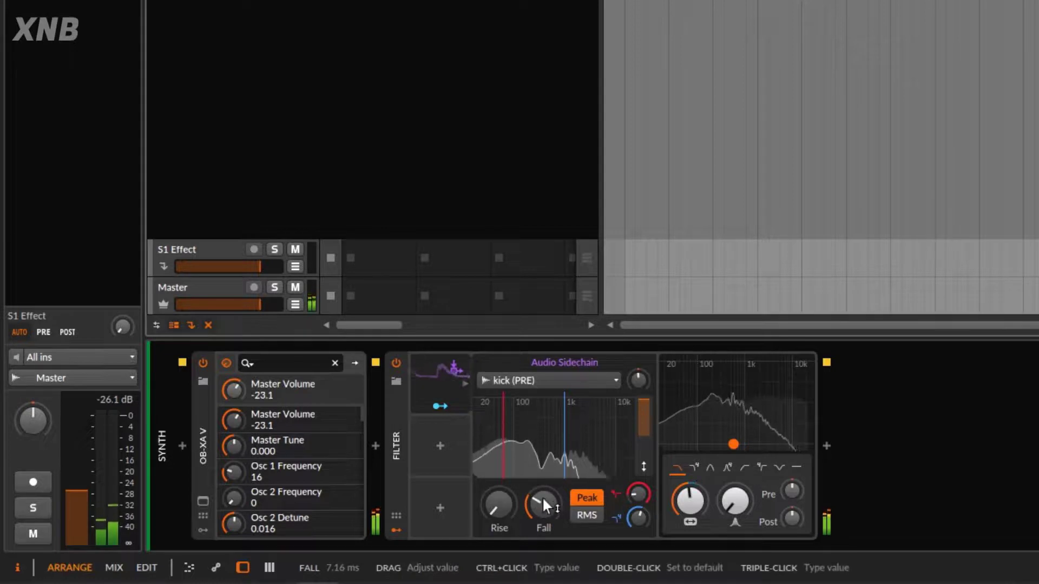
left_click(554, 379)
mouse_move(553, 438)
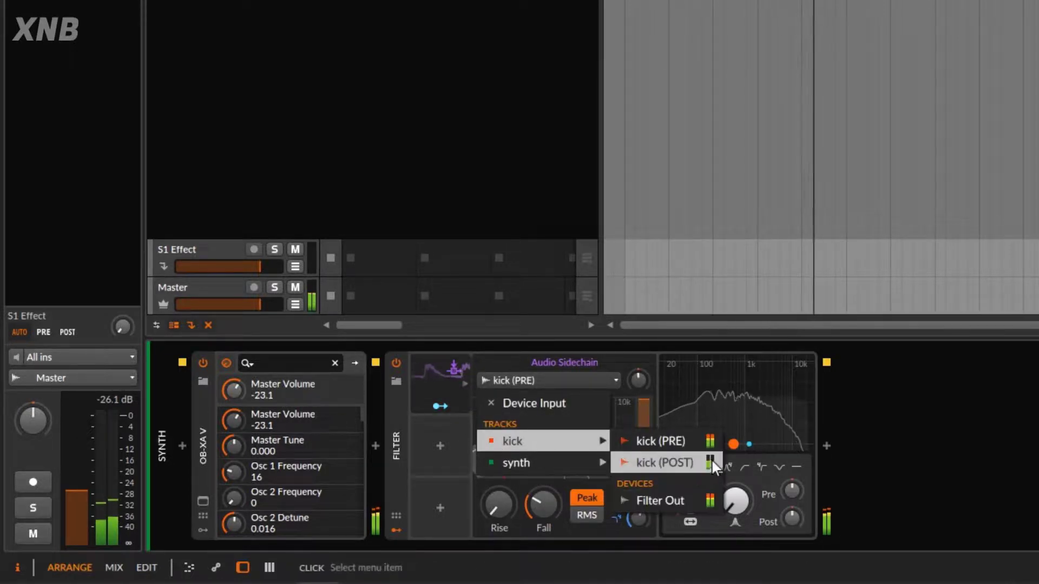
left_click(662, 465)
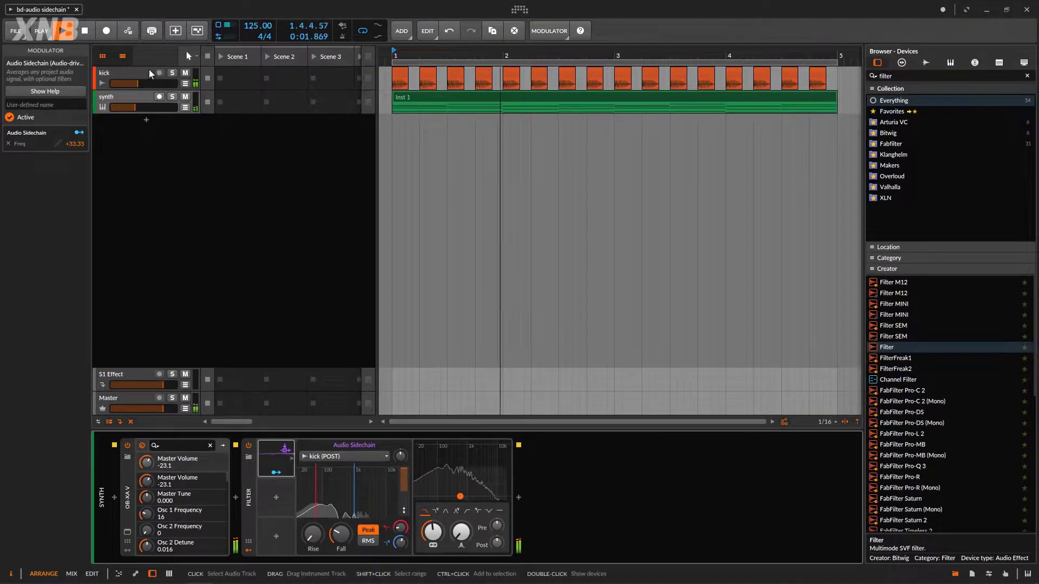
Step: View the kick track's Filter briefly, and raise the gain of the synth's Audio Sidechain
left_click(152, 73)
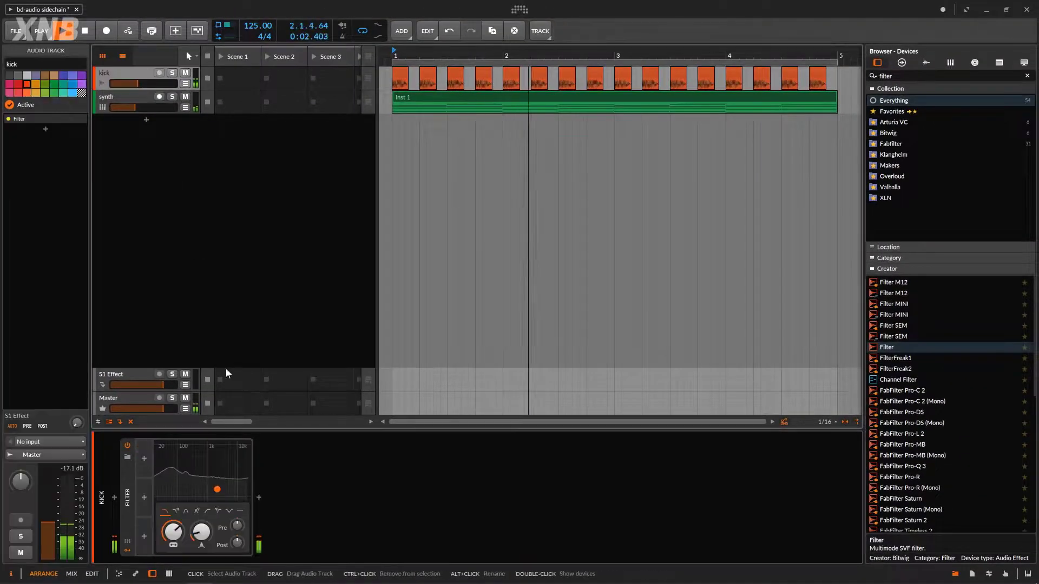
left_click(152, 97)
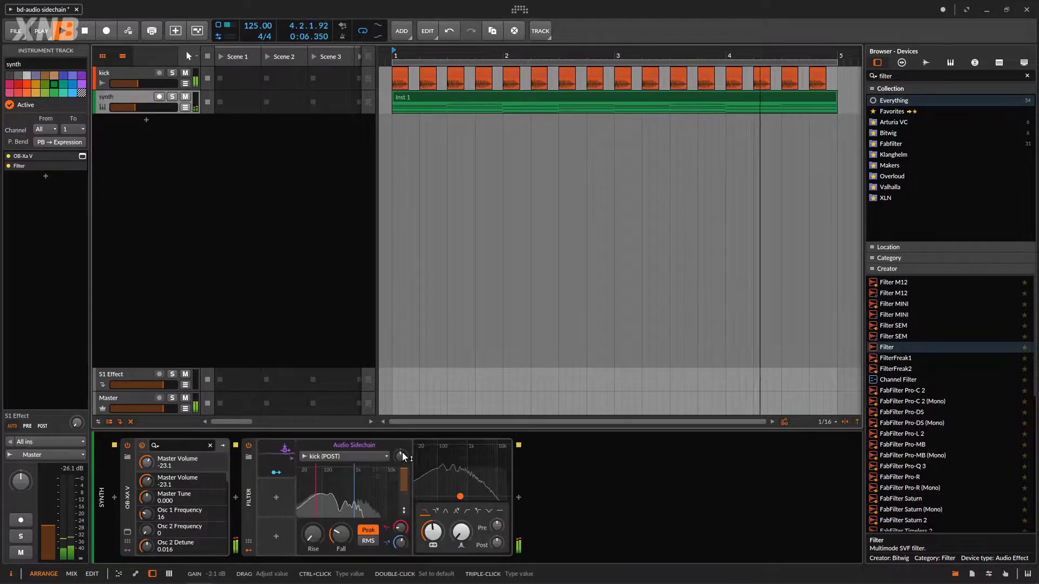
mouse_move(401, 456)
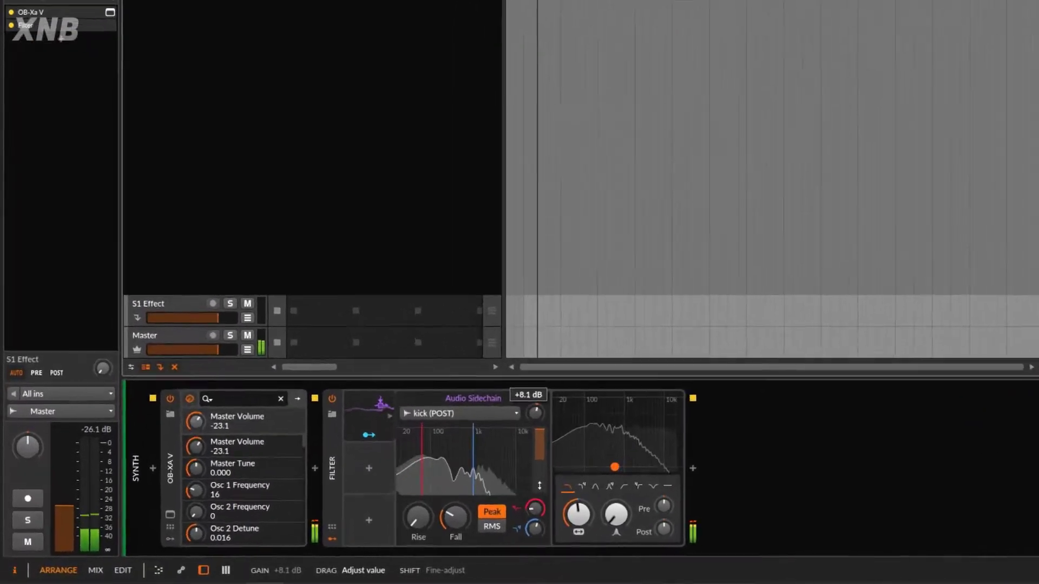
left_click_drag(535, 413, 554, 421)
Step: Set the Audio Sidechain's Rise to about 2.45 ms, lower the synth Filter's frequency slightly and stop playback
left_click_drag(430, 520, 463, 501)
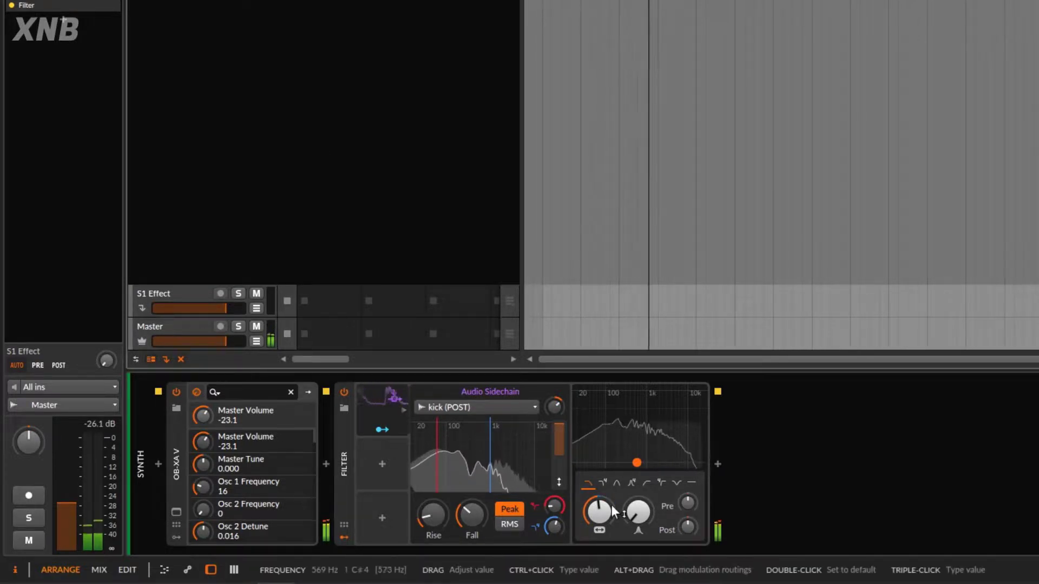
left_click_drag(599, 511, 599, 517)
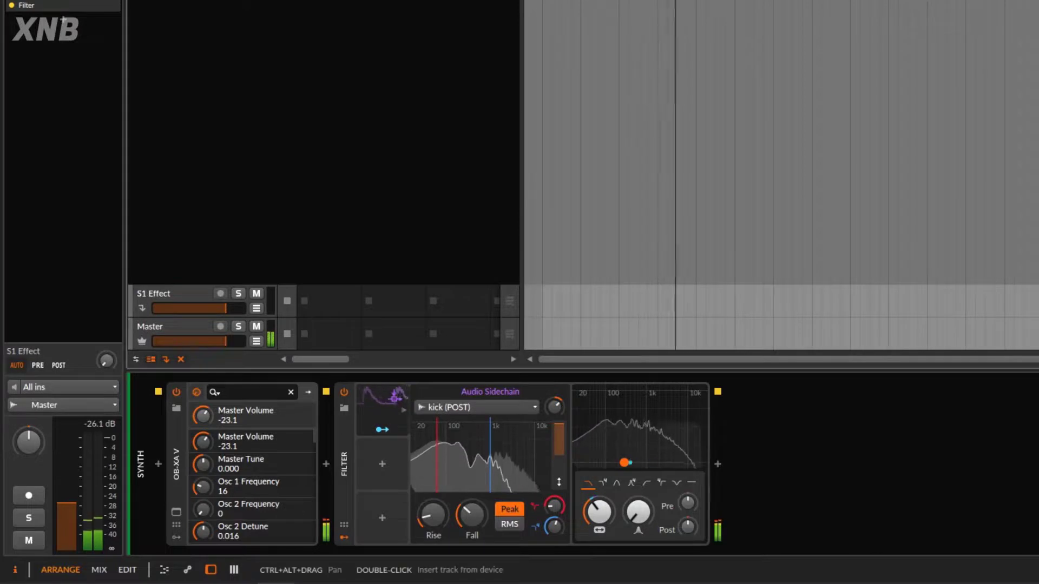
key("space")
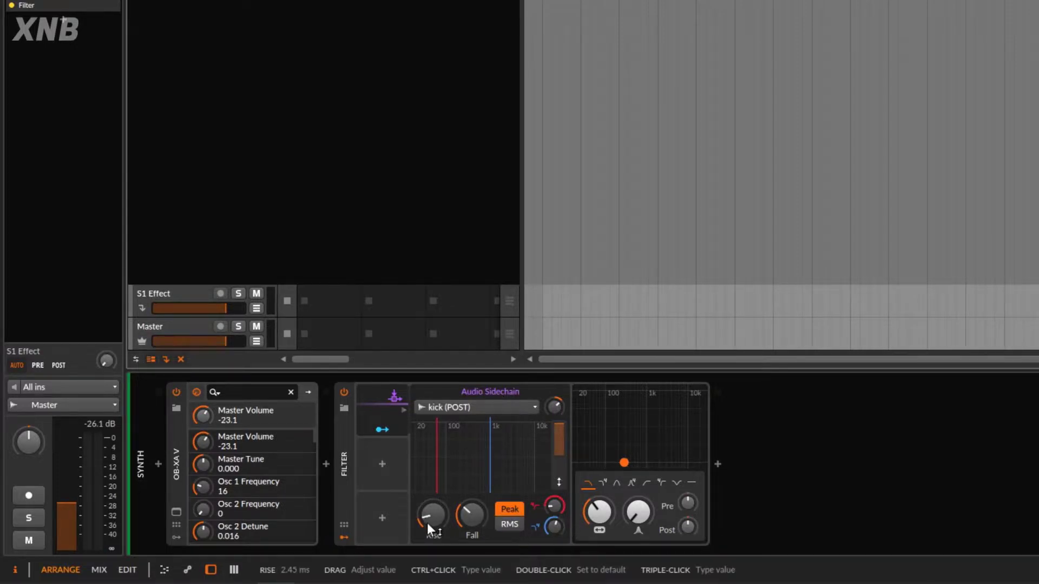
Step: Lower the Audio Sidechain's Rise to its minimum and briefly try its amount at -100 %
left_click_drag(432, 516, 432, 525)
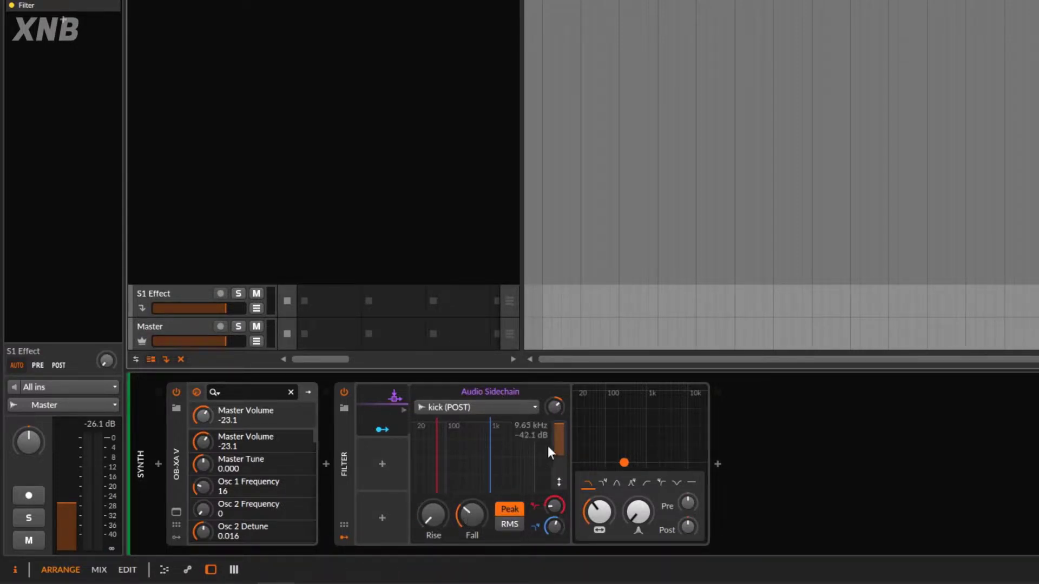
left_click(554, 406)
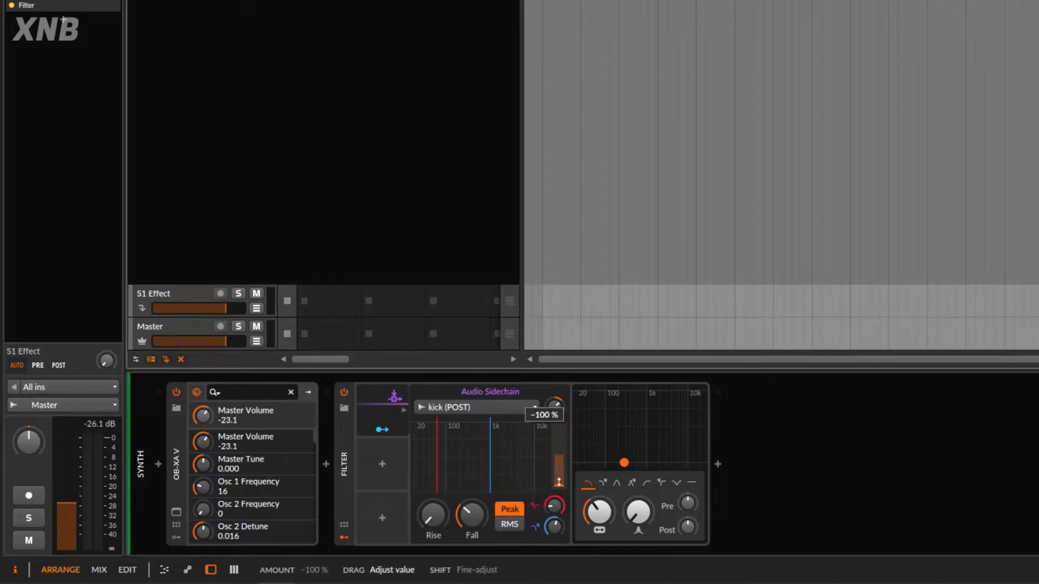
left_click(495, 407)
left_click(391, 114)
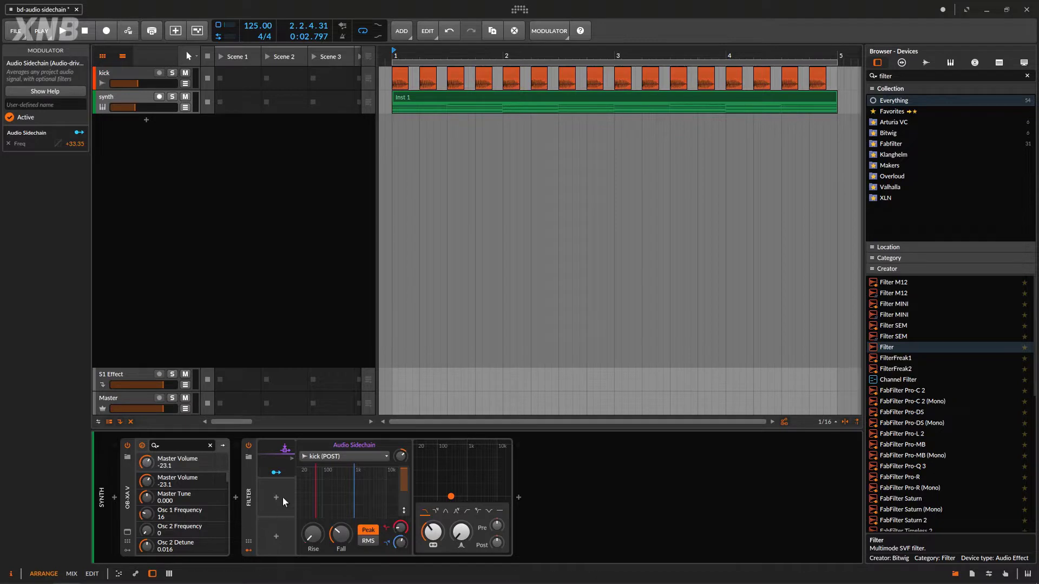
Step: Review the modulators available for the synth Filter's empty slot without inserting one
left_click(264, 502)
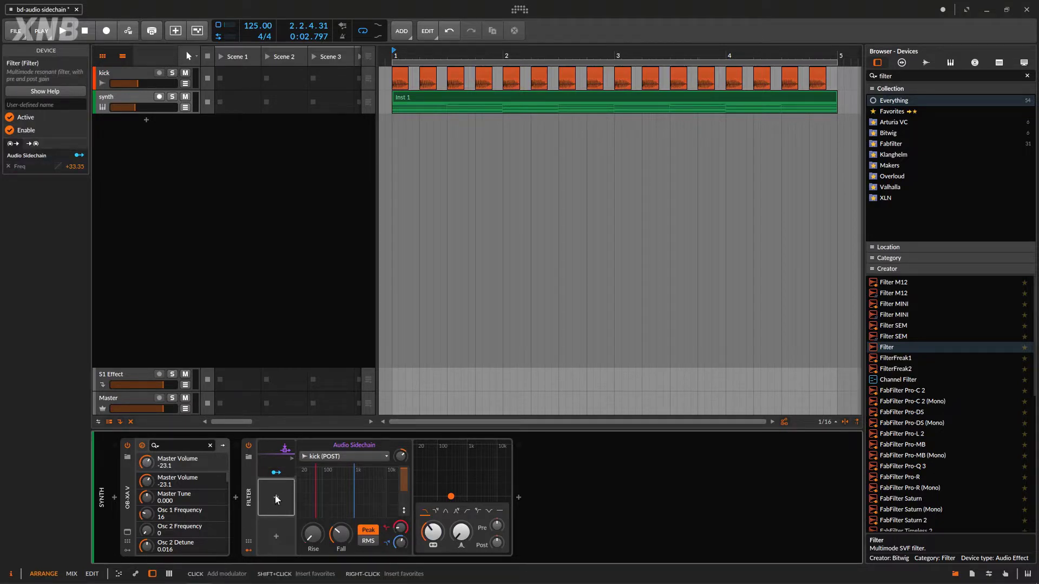
left_click(276, 498)
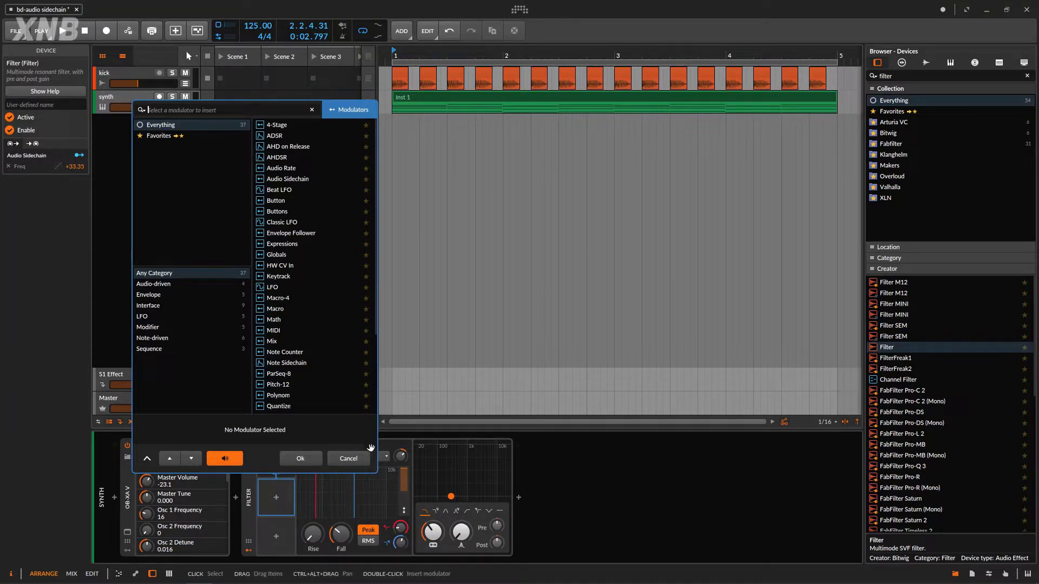
left_click(348, 458)
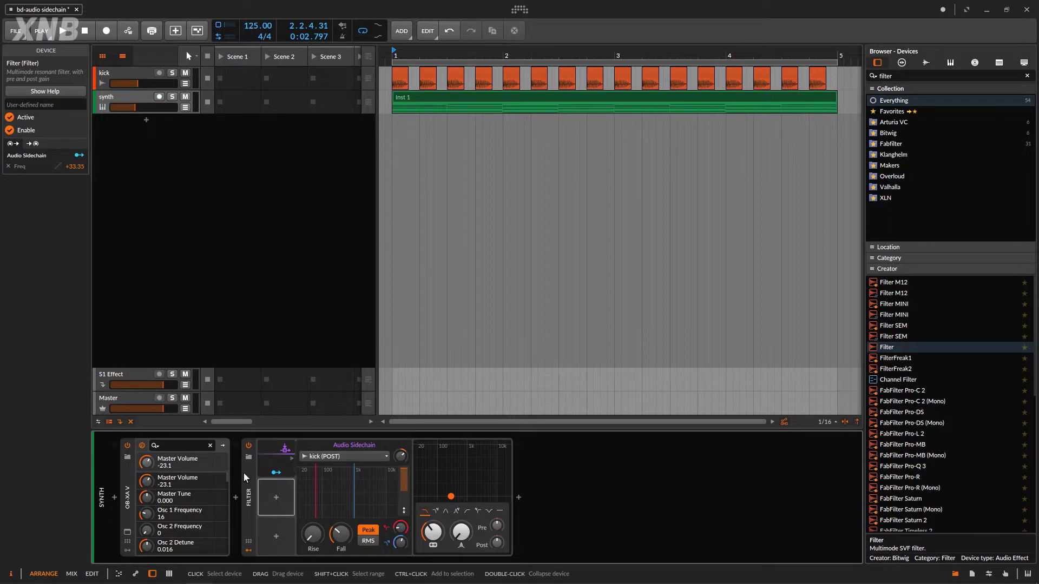